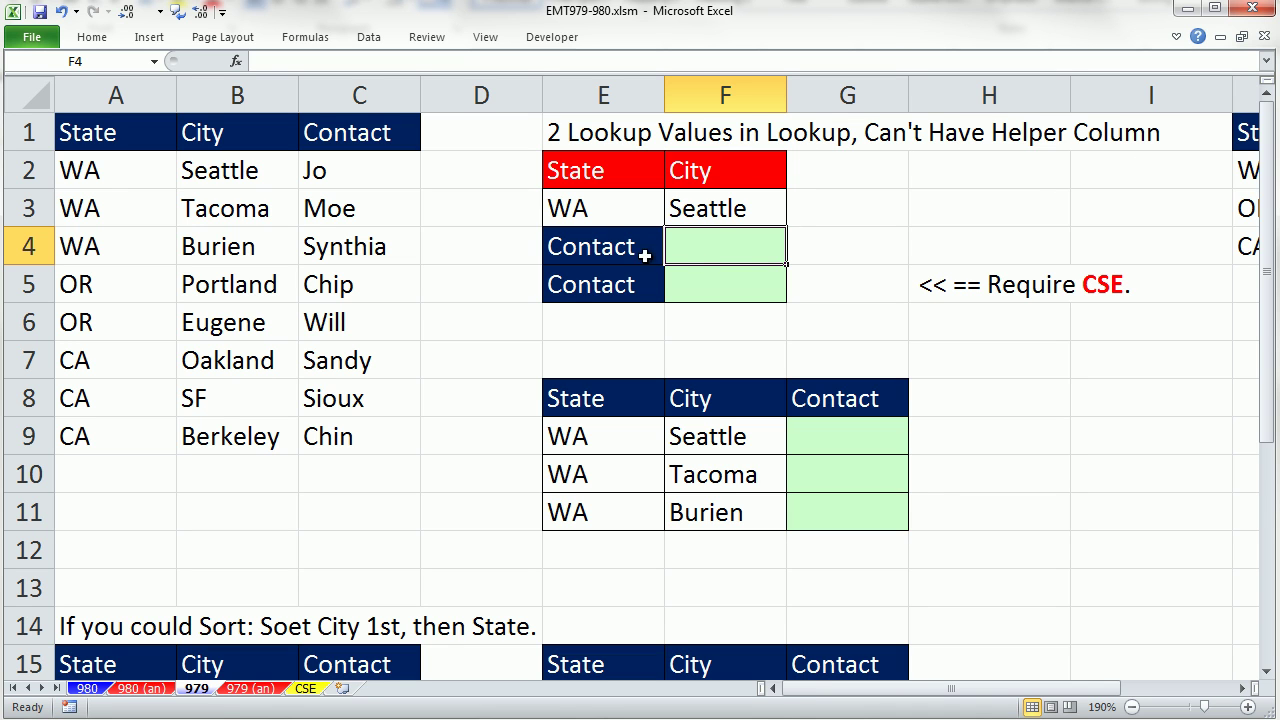
- Review the WA/Seattle criteria against the State and City data, then switch F3's City to Burien
left_click(600, 211)
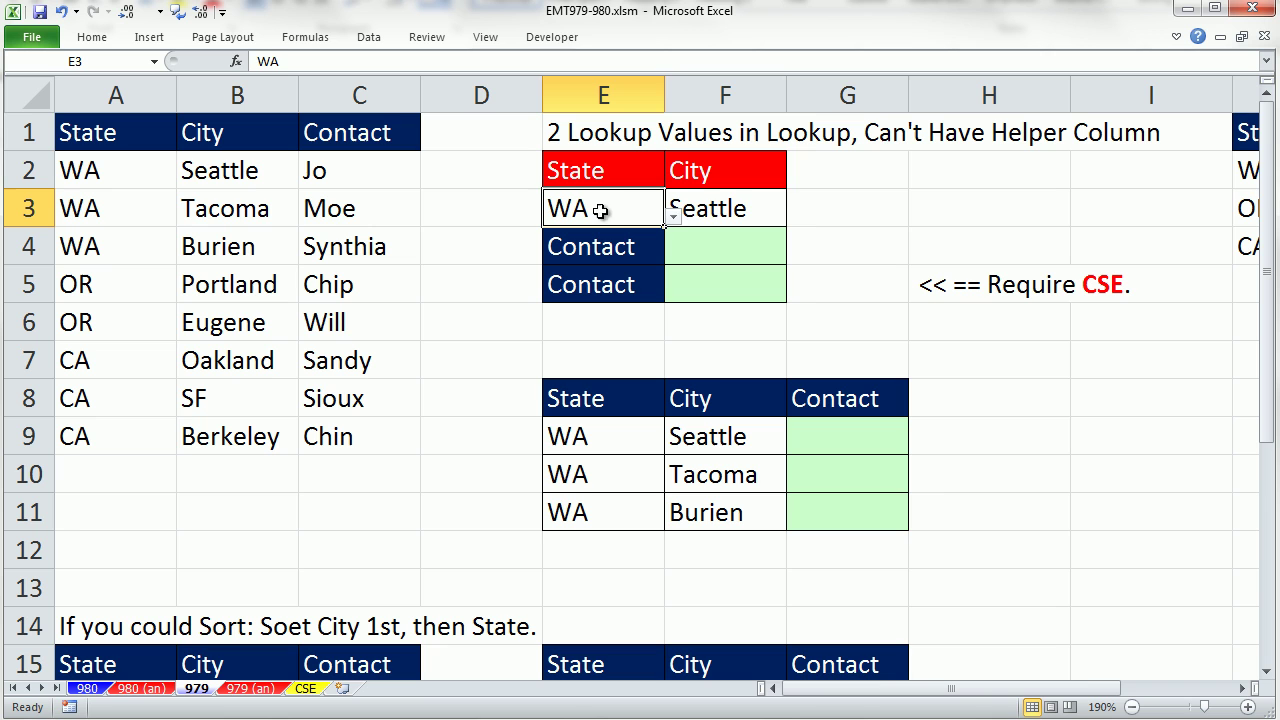
left_click(740, 207)
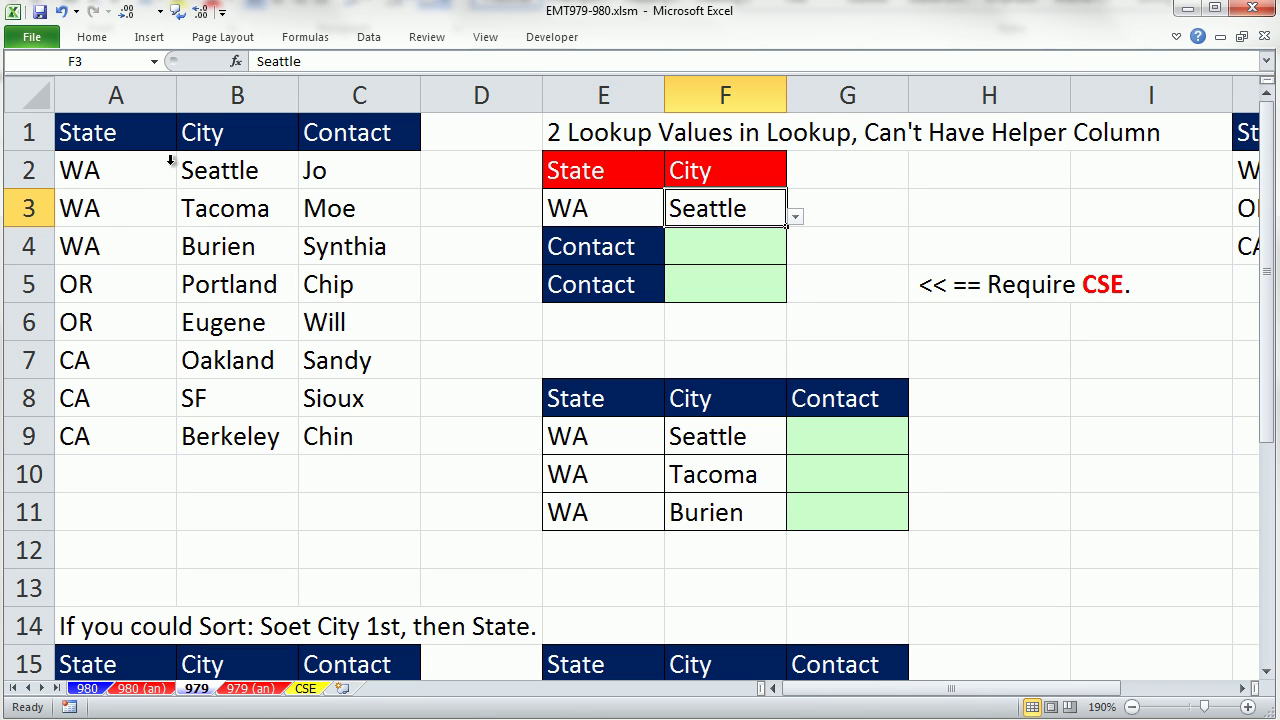
left_click(103, 176)
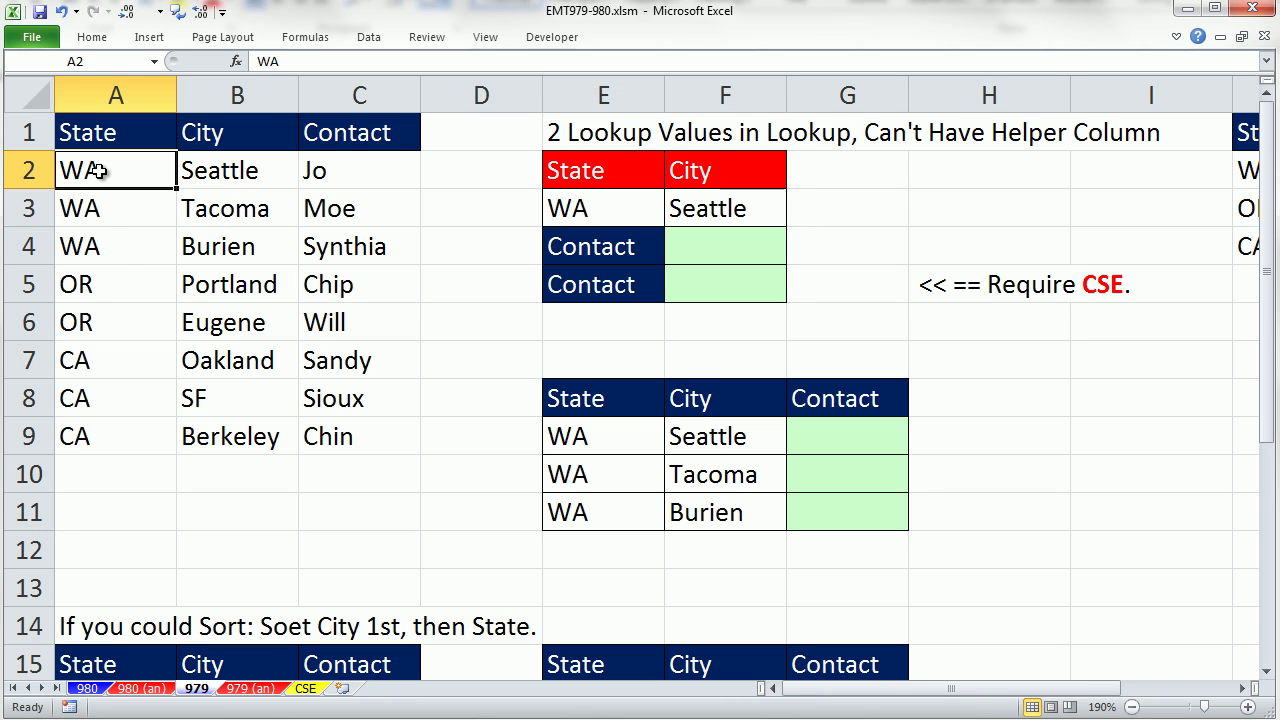
left_click(246, 169)
left_click(730, 208)
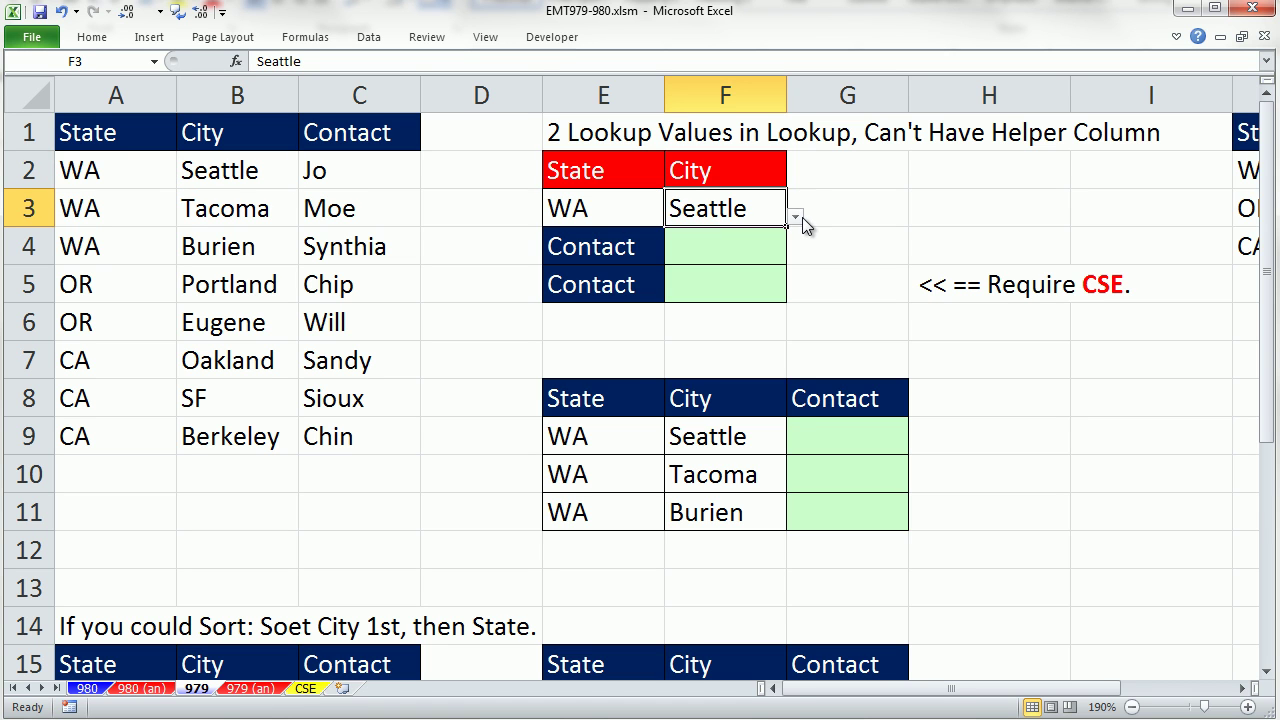
left_click(797, 216)
left_click(655, 288)
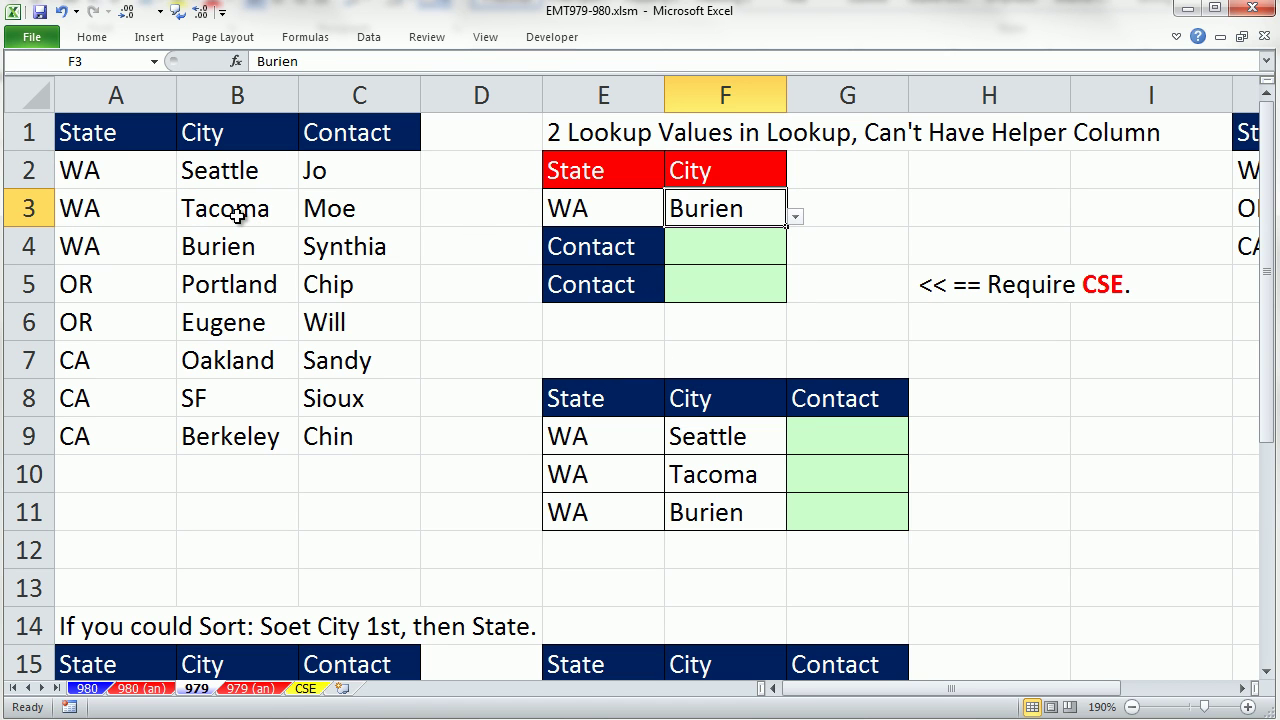
- Confirm Burien's contact is Synthia in C4 and select the empty contact cell F4
left_click(371, 250)
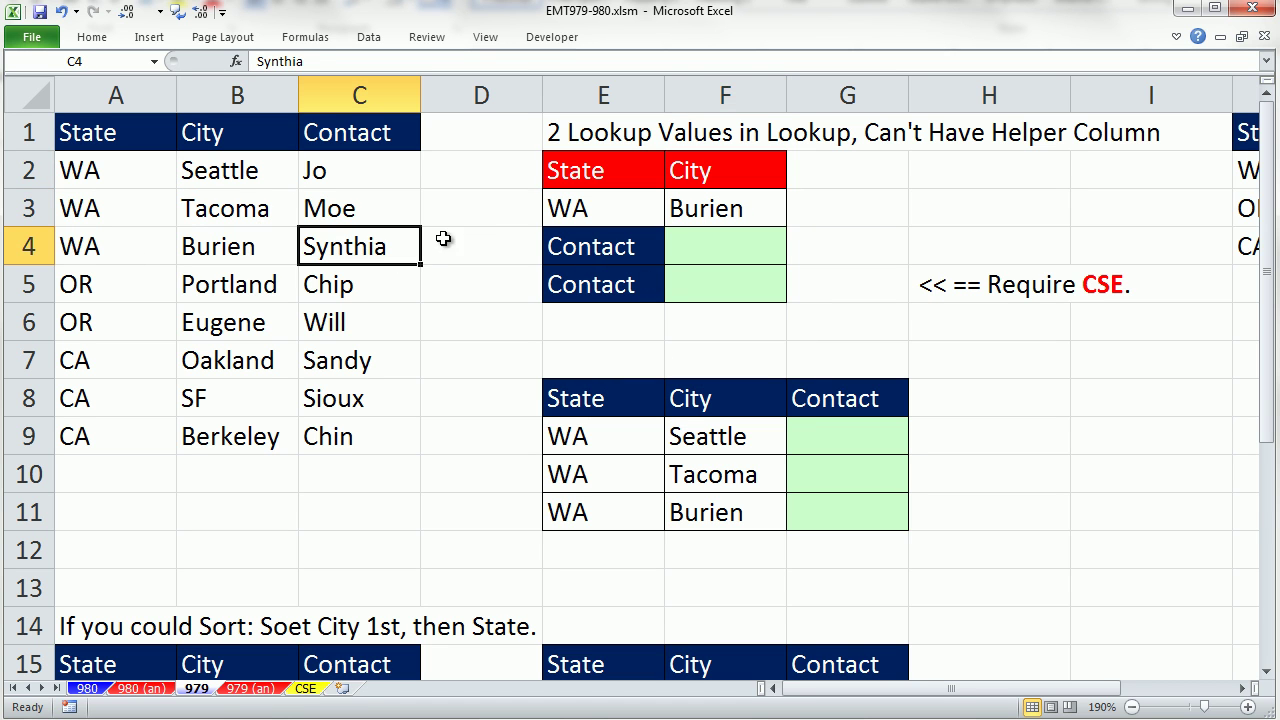
left_click(588, 200)
left_click(714, 214)
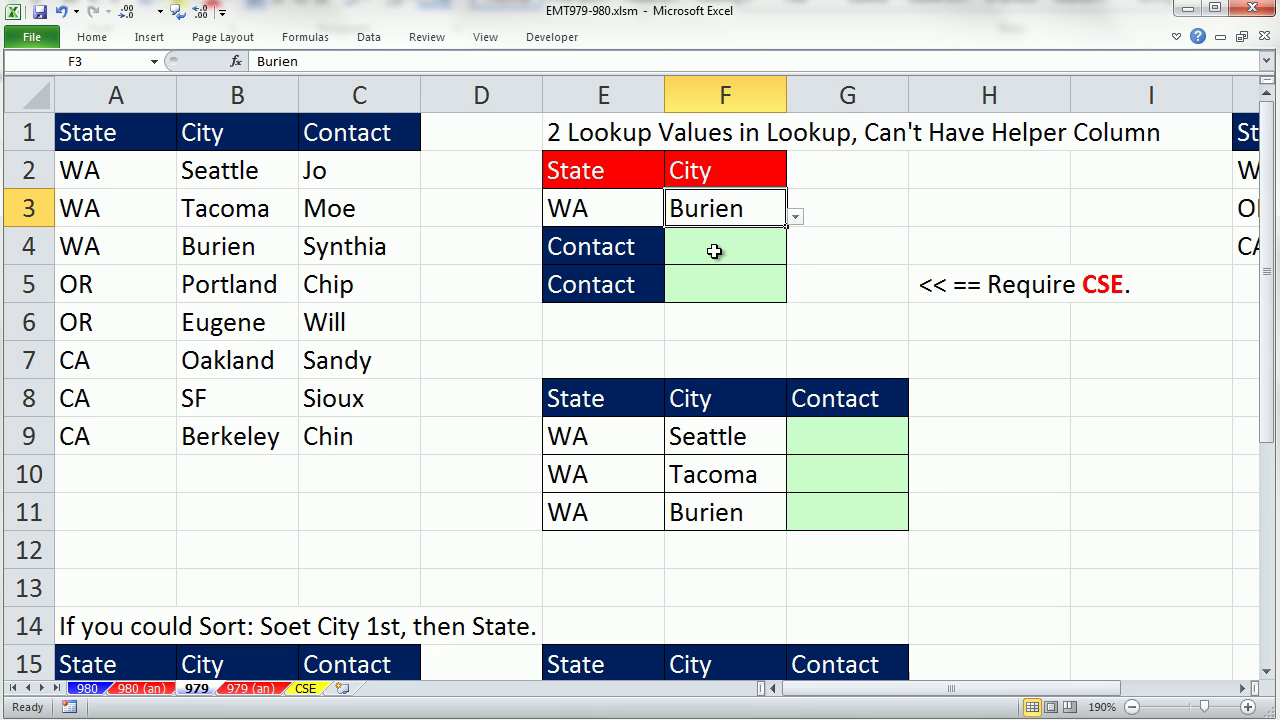
left_click(714, 249)
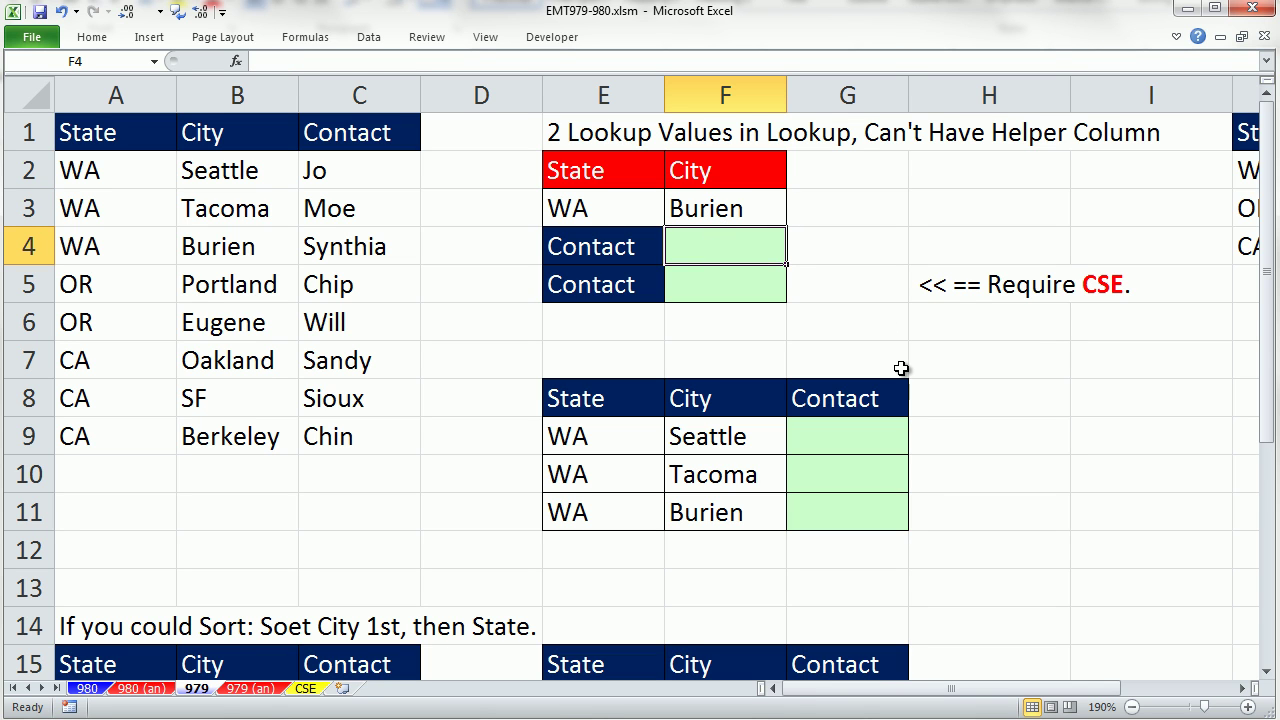
left_click(467, 140)
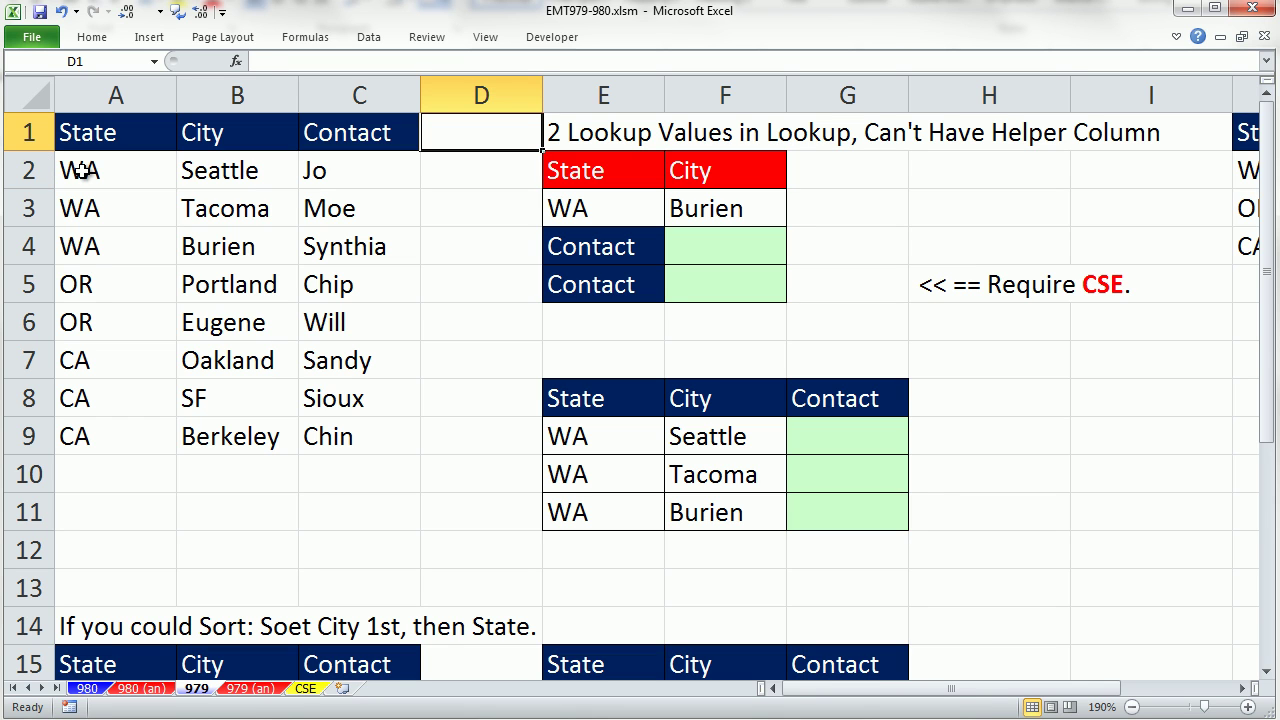
left_click_drag(82, 172, 212, 174)
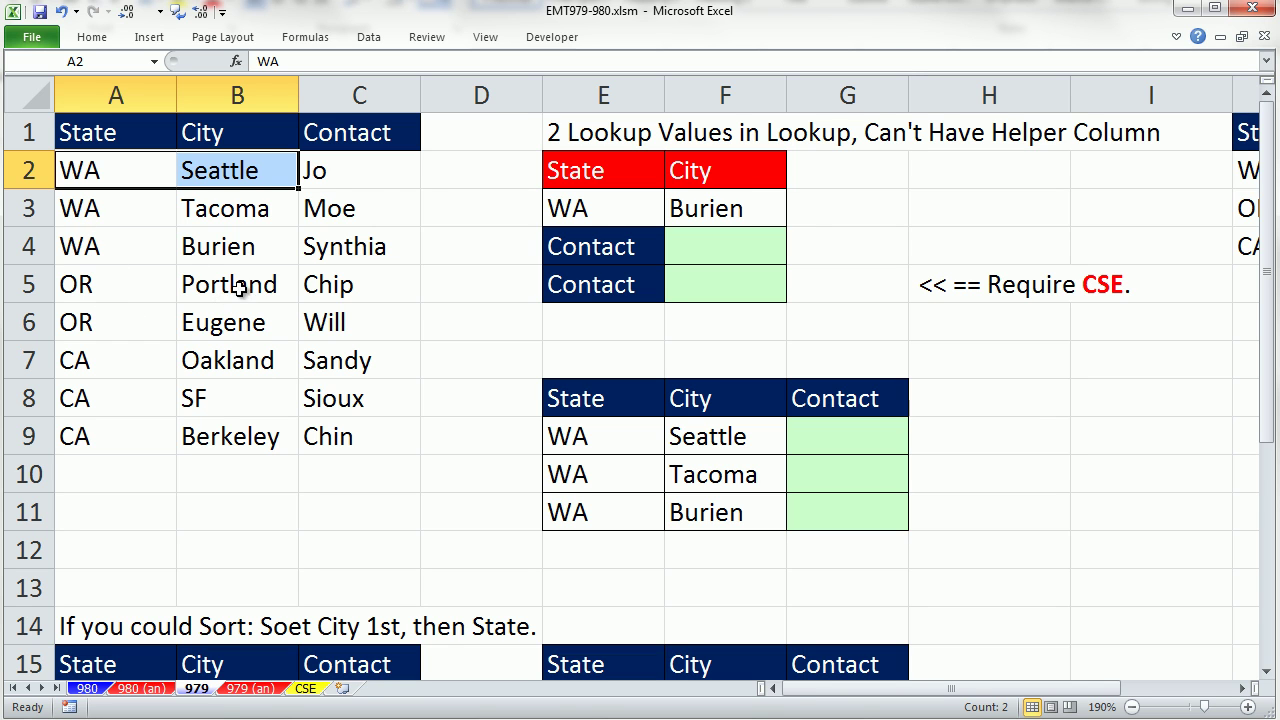
left_click(447, 169)
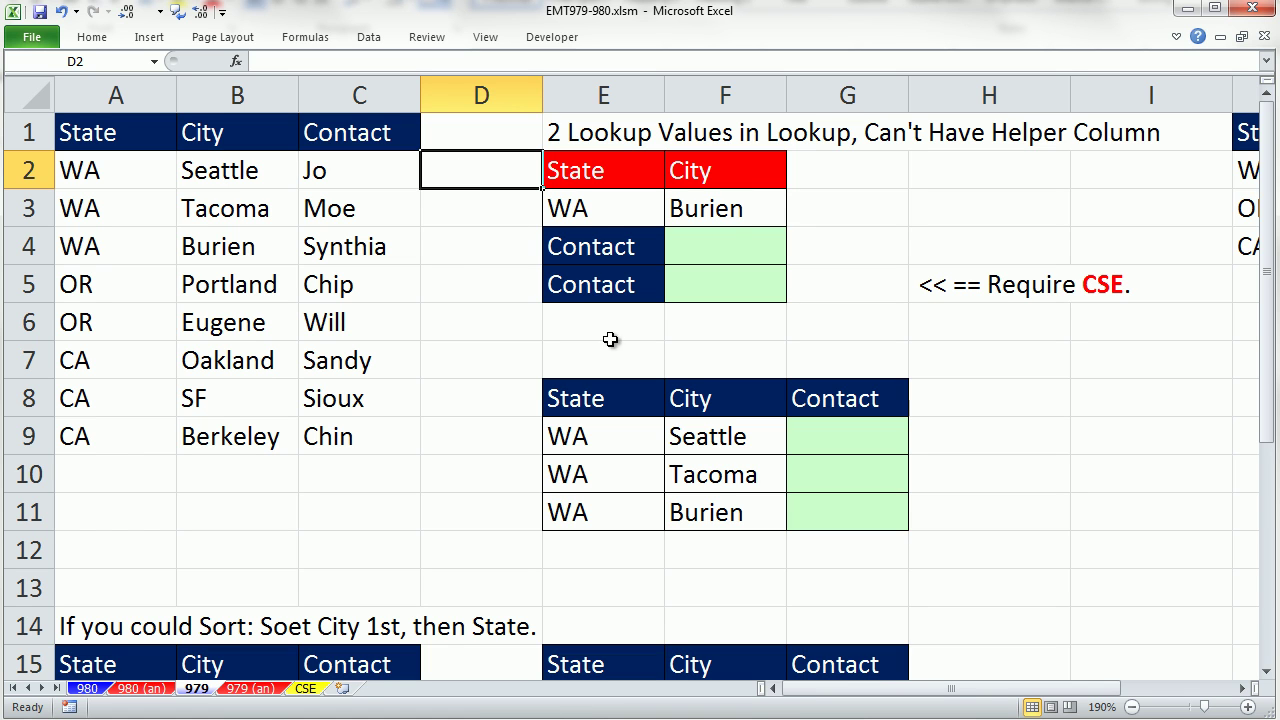
left_click(729, 254)
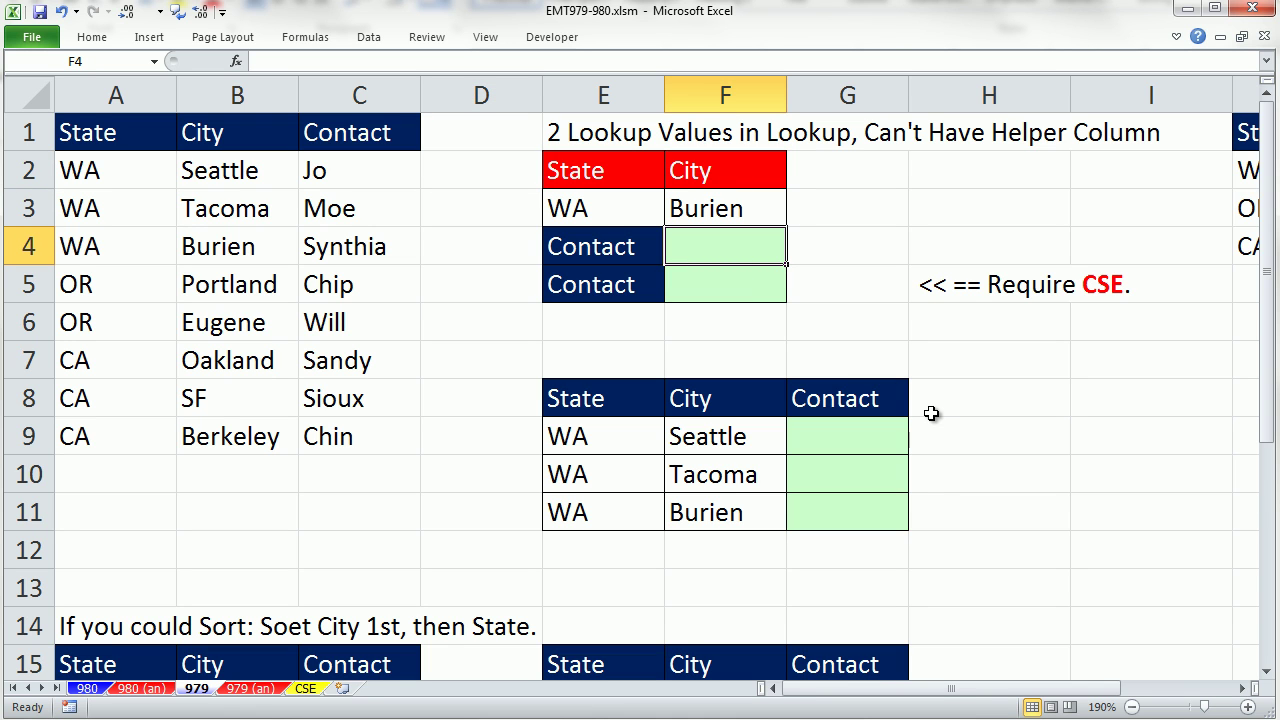
- Begin F4 with =INDEX over the absolute contact range $C$2:$C$9
type("=")
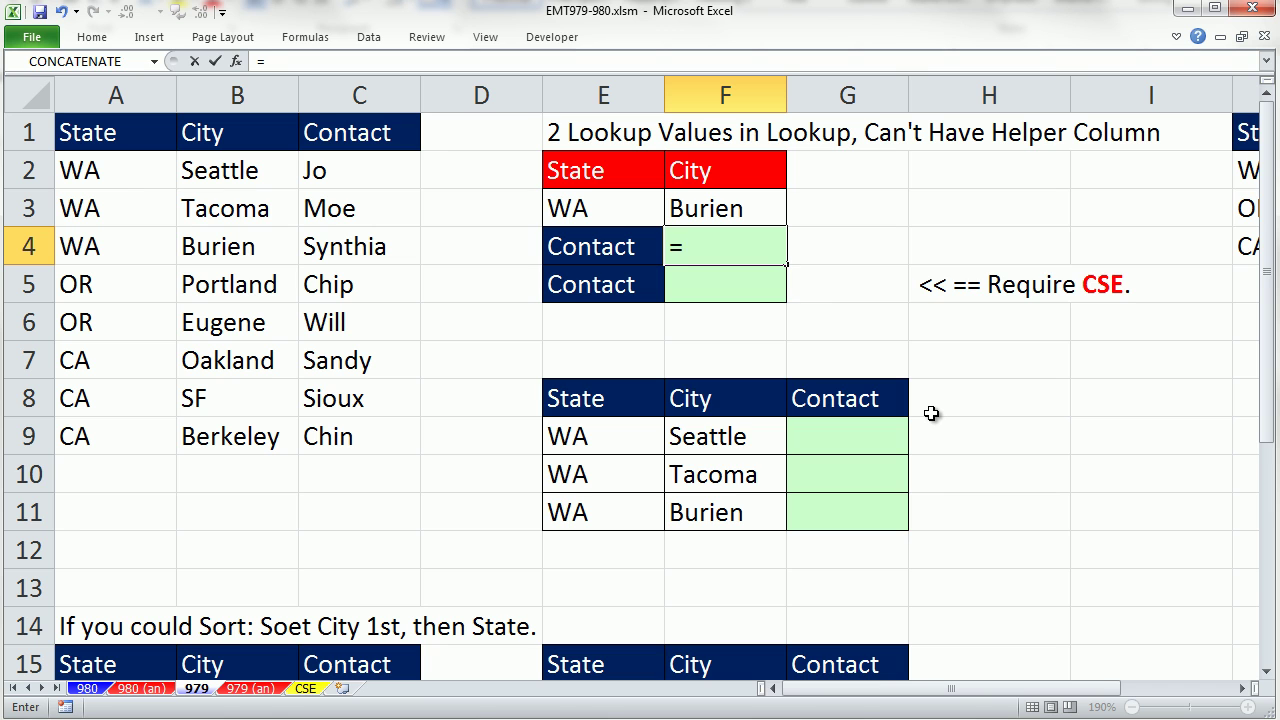
type("ind")
key("Tab")
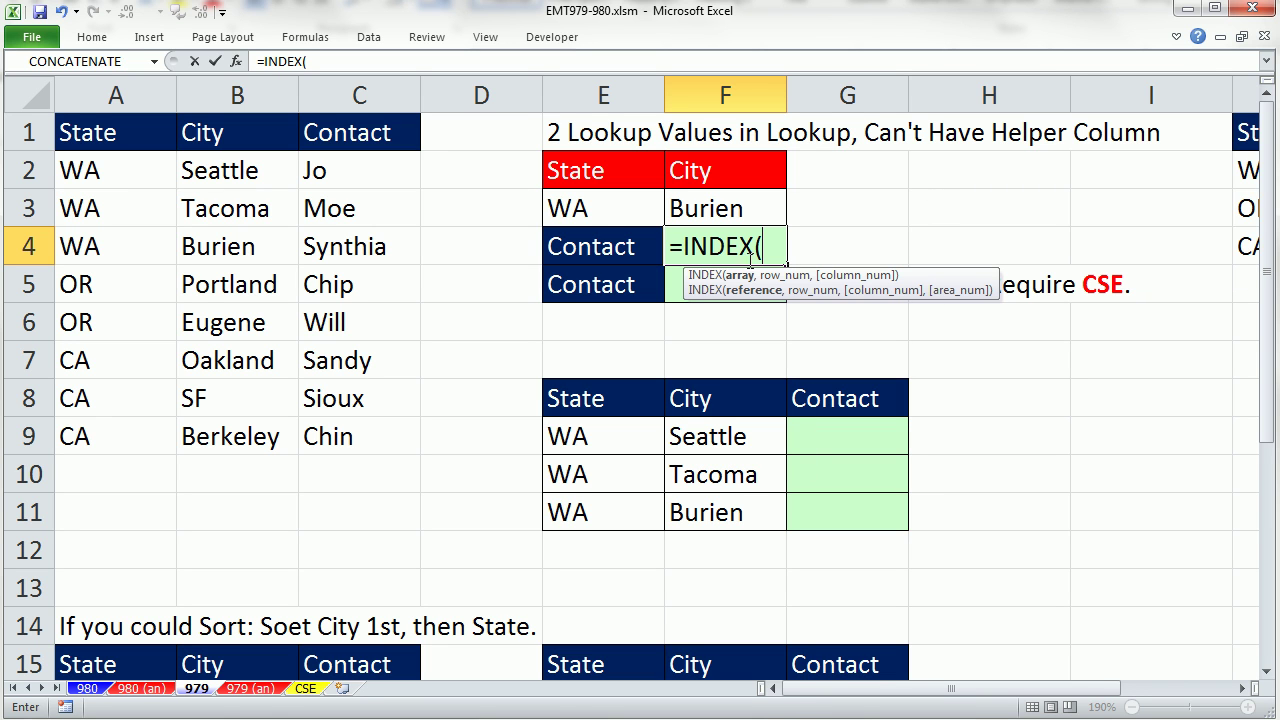
left_click_drag(352, 180, 360, 435)
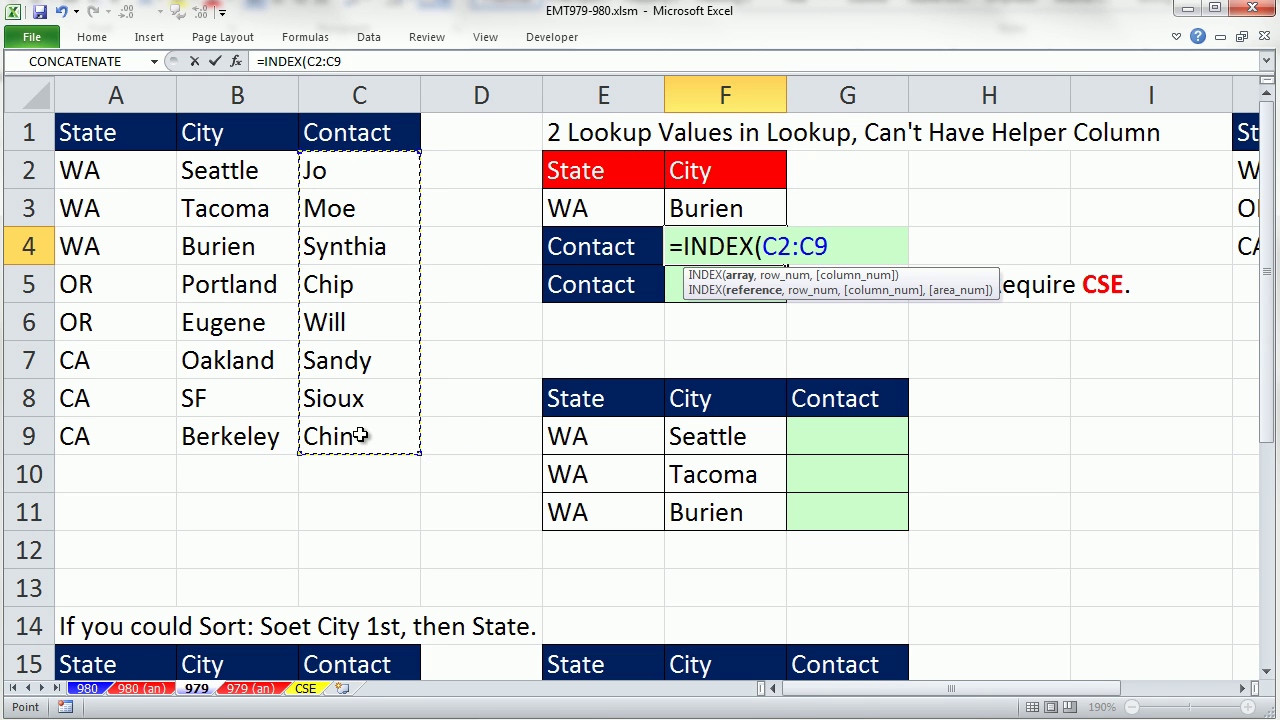
key("F4")
- Add MATCH with lookup value E3&F3, previewing it as WABurien with F9
type(",")
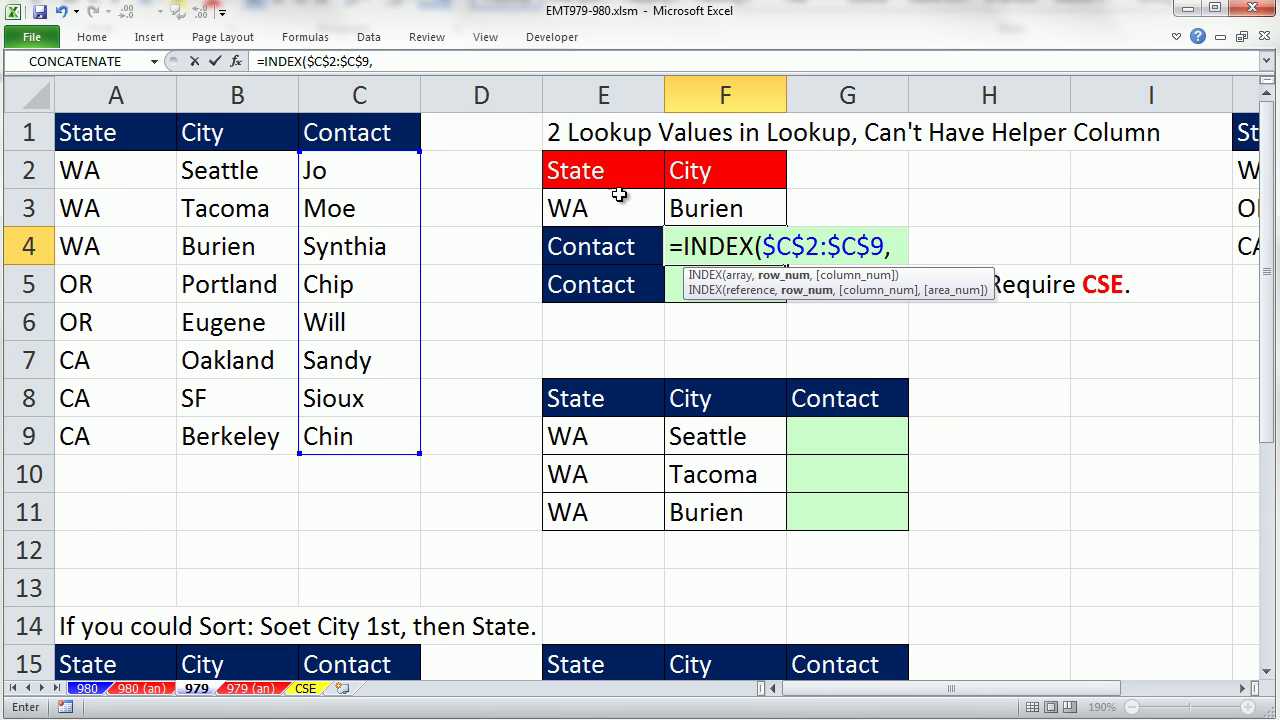
type("mat")
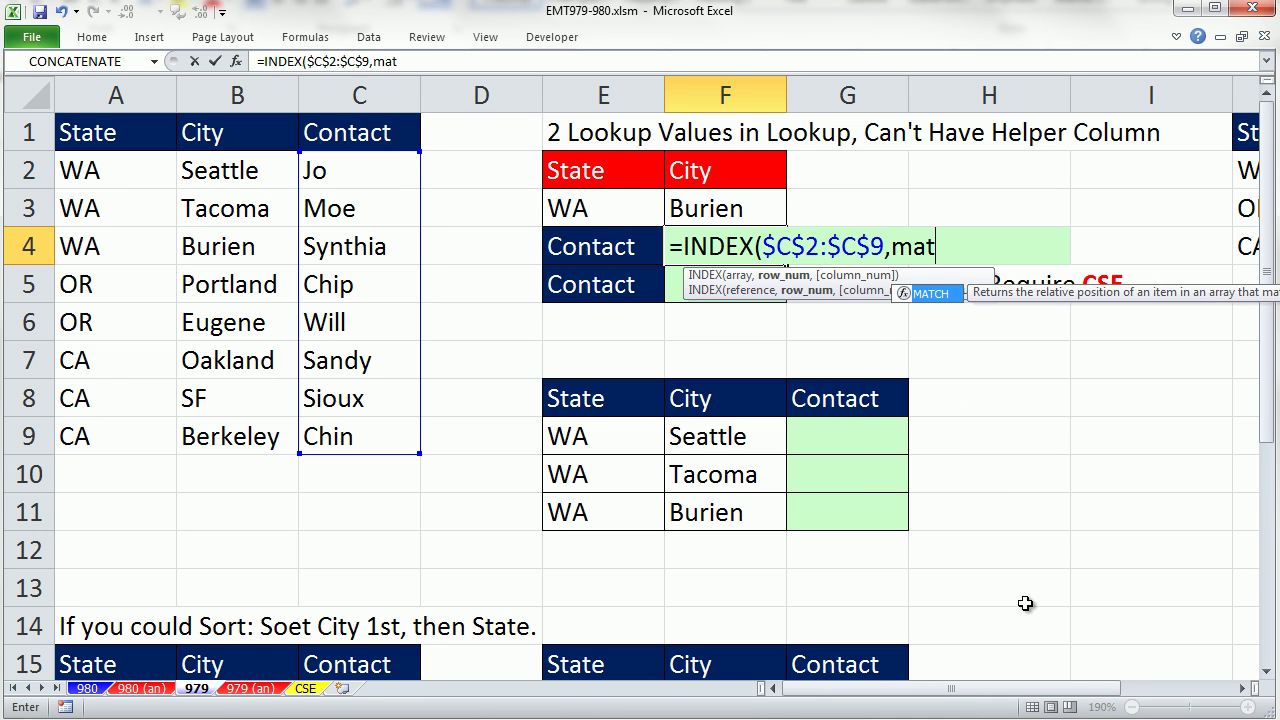
key("Tab")
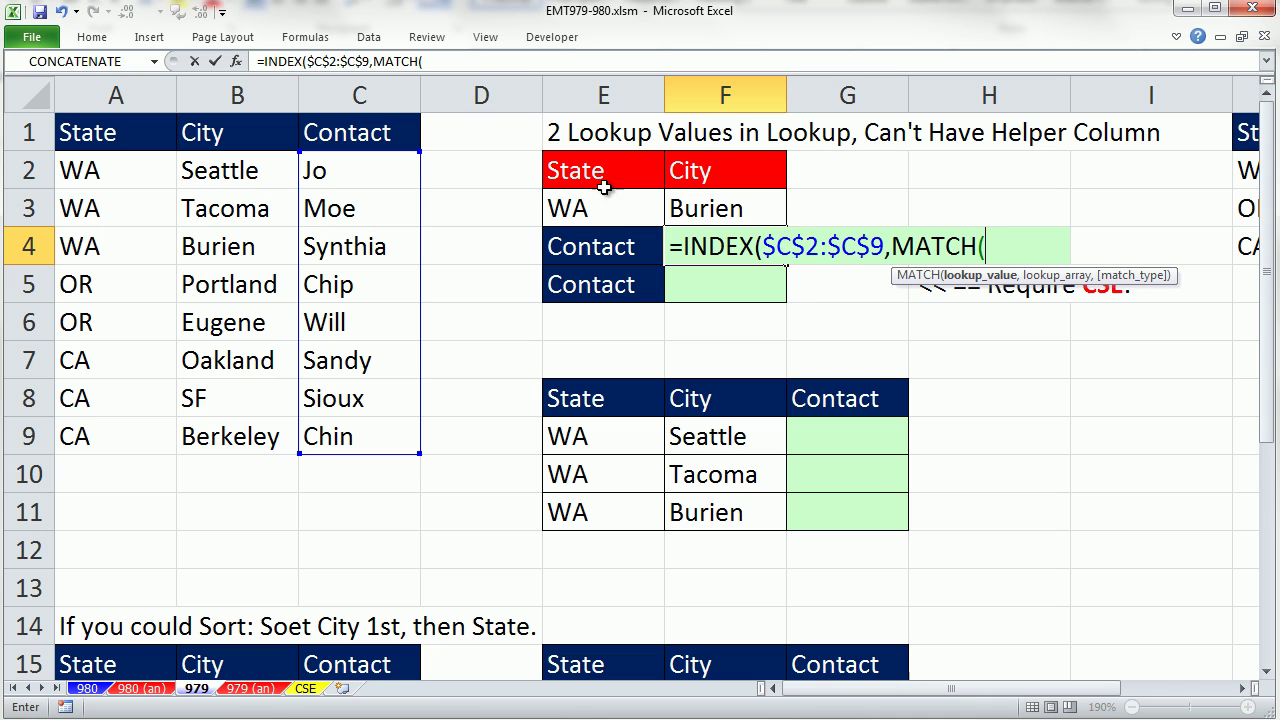
left_click(575, 200)
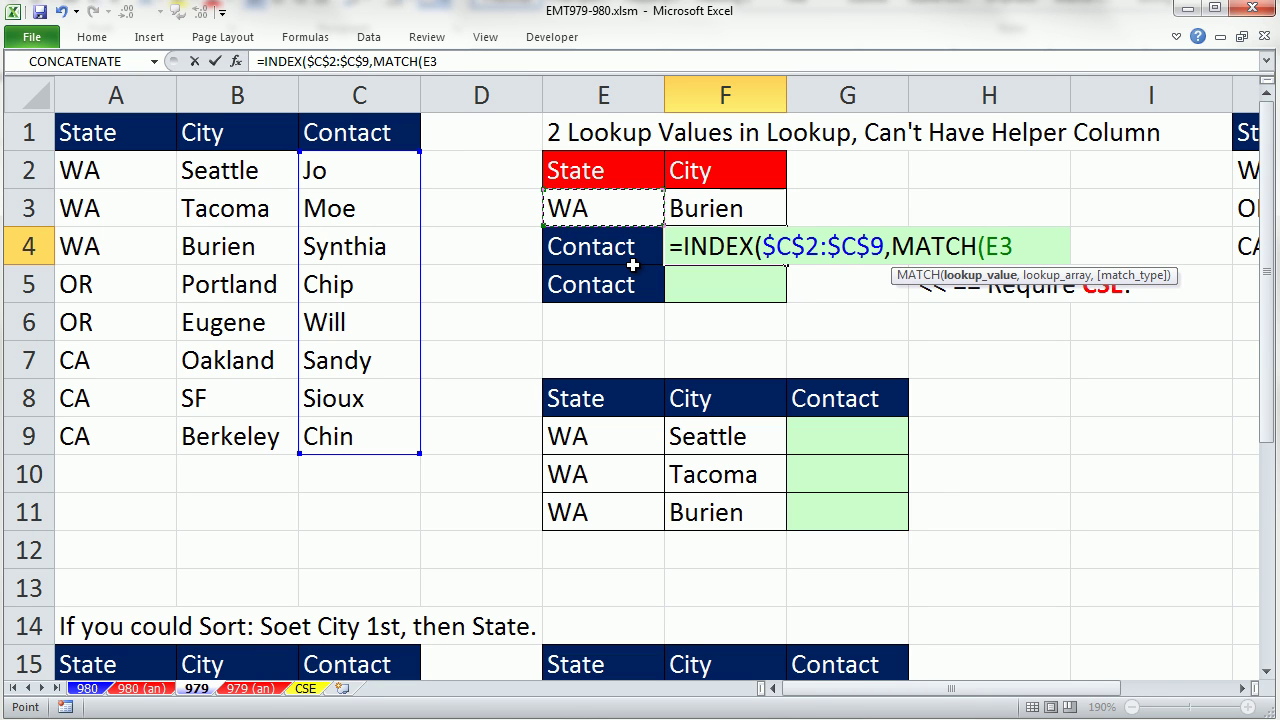
type("&")
left_click(724, 210)
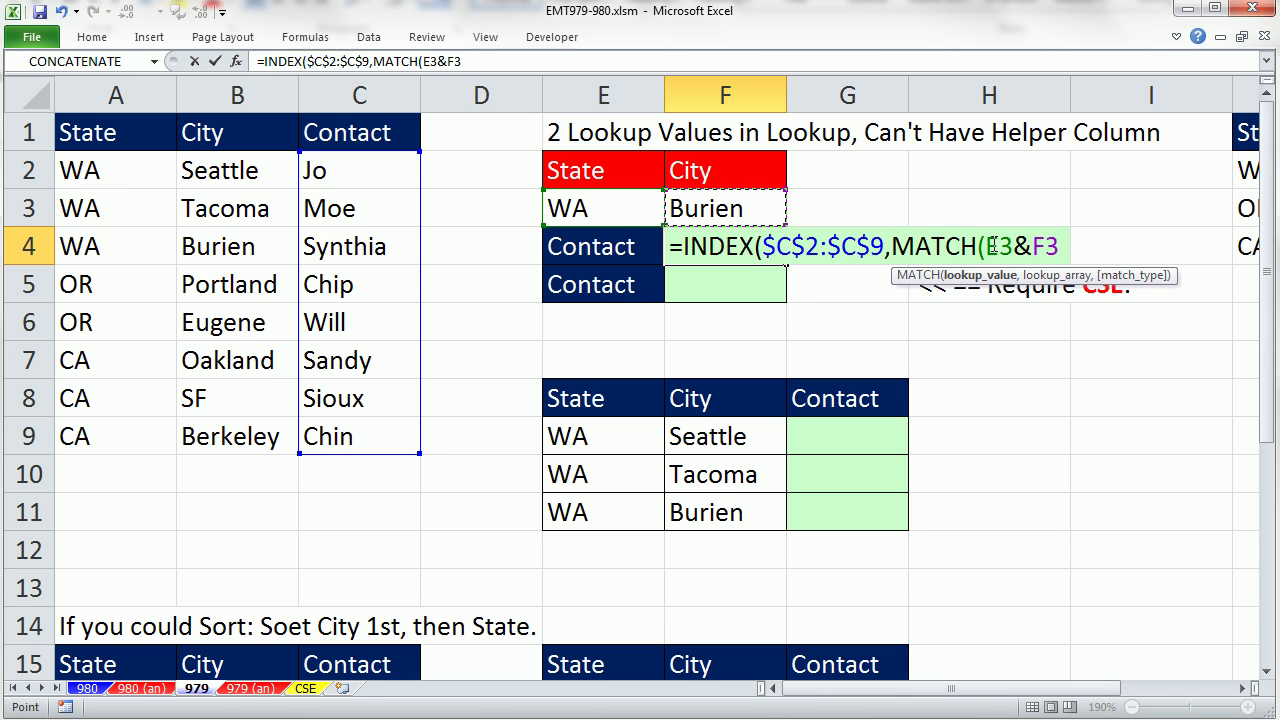
left_click_drag(988, 246, 1060, 248)
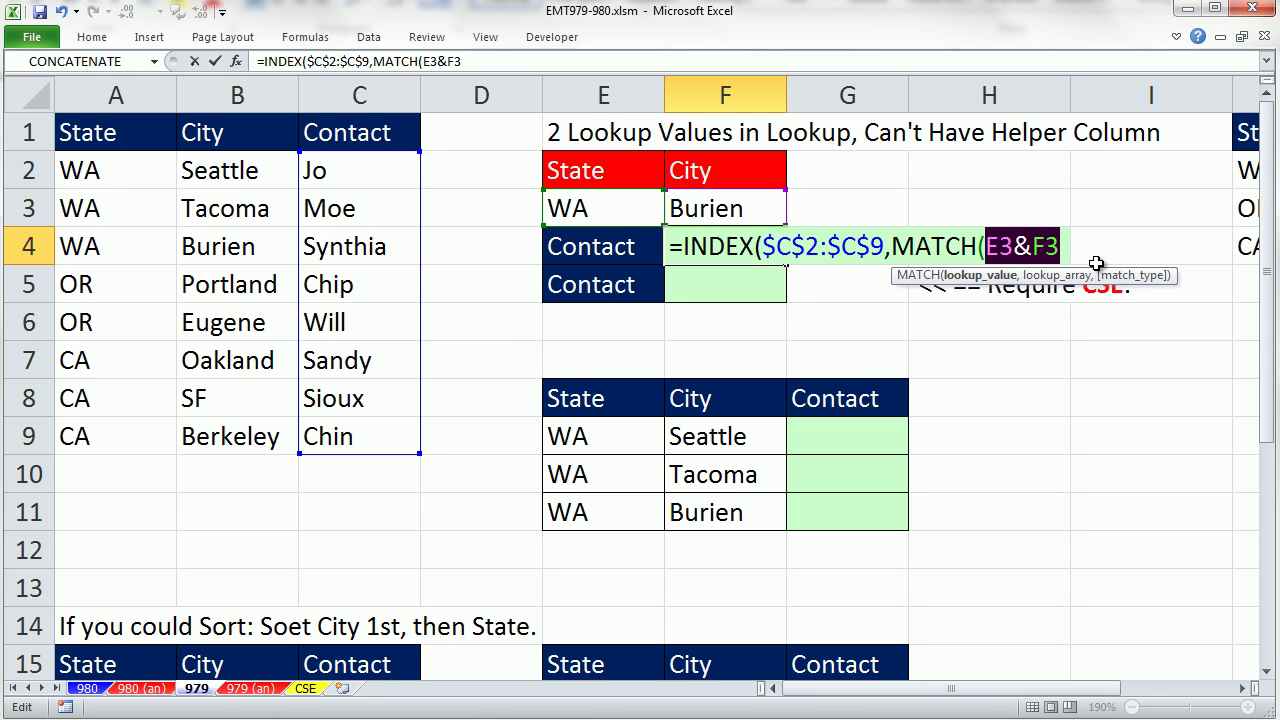
key("F9")
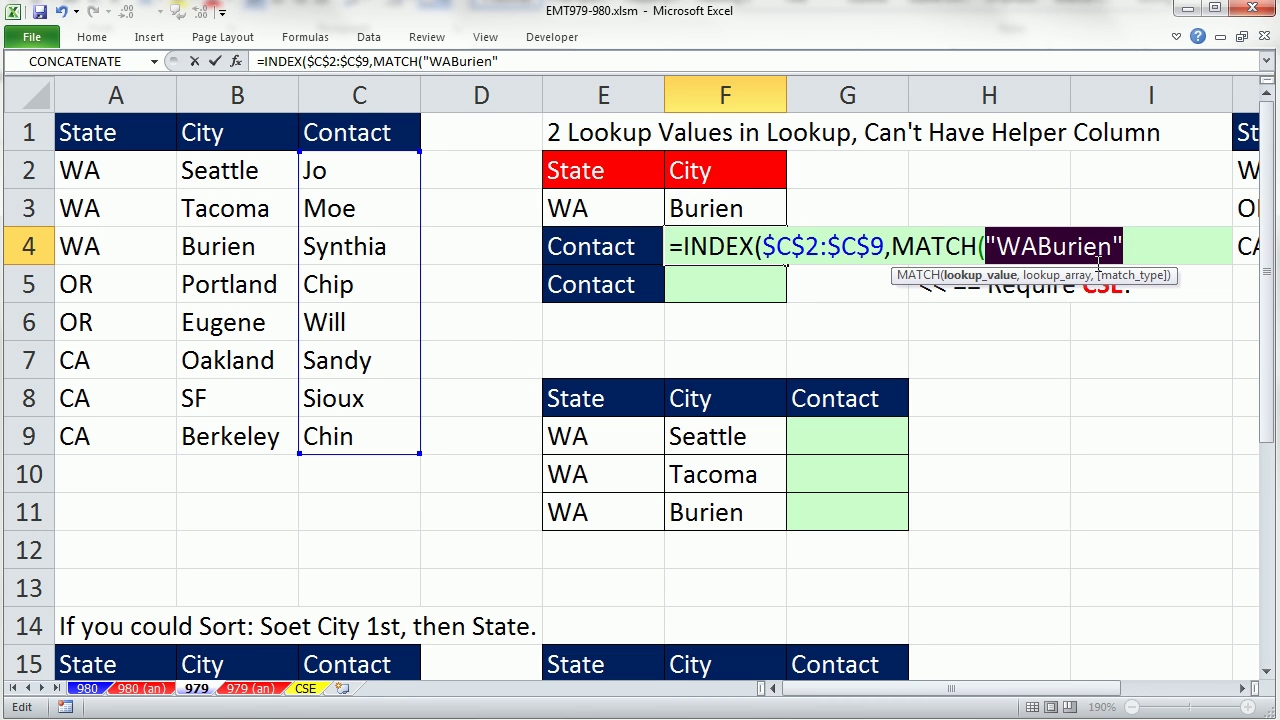
key("ctrl+z")
left_click(1100, 246)
- Give F4's MATCH the lookup array A2:A9&B2:B9, joining the State and City columns
type(",")
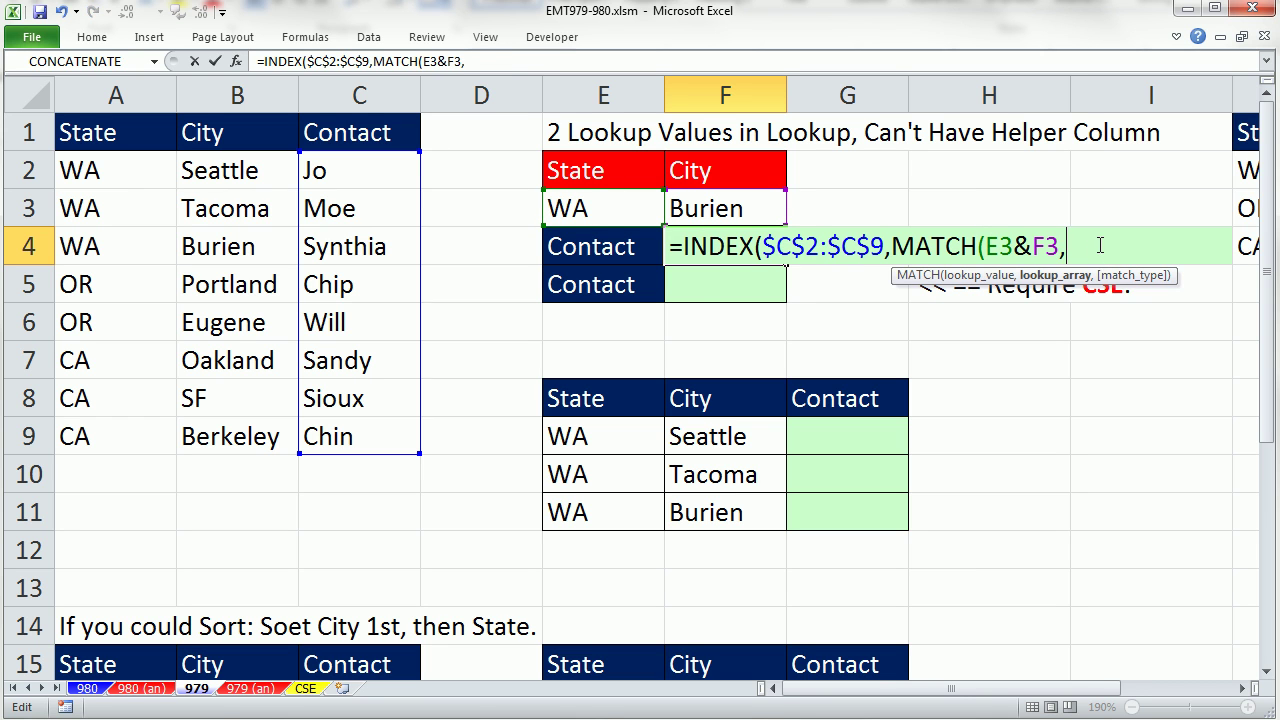
left_click_drag(95, 171, 143, 449)
type("&")
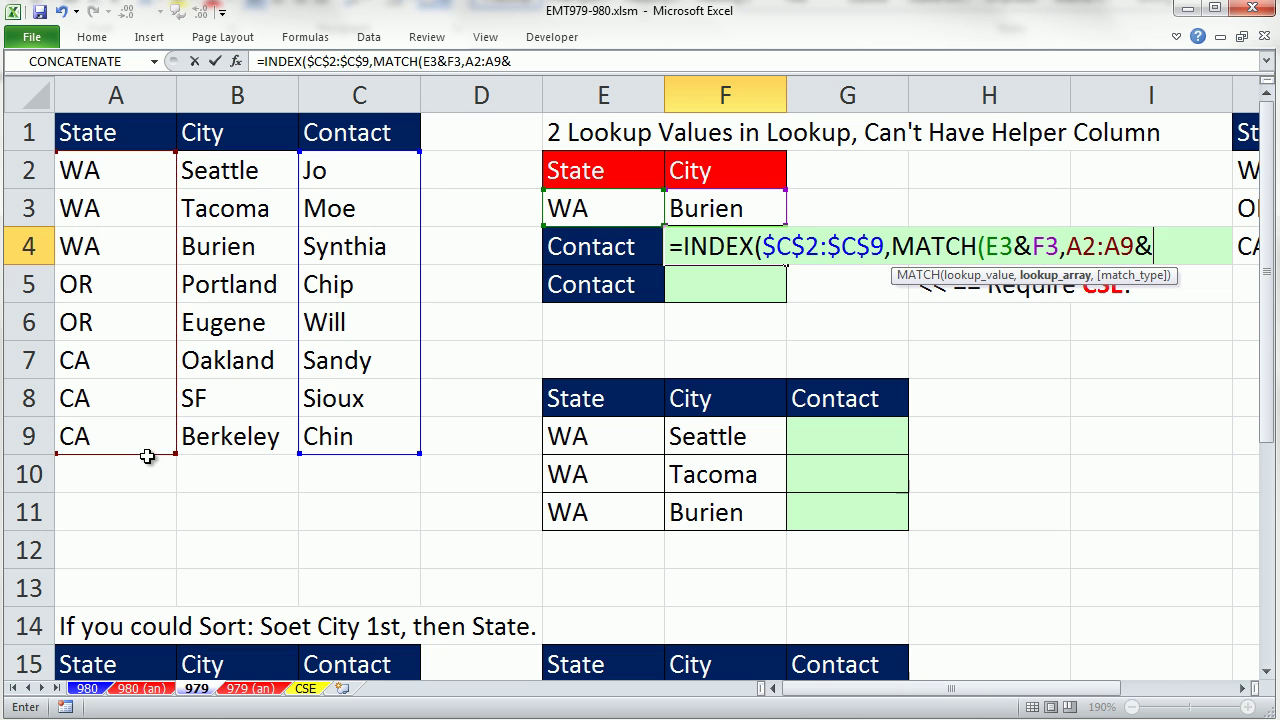
double_click(1143, 246)
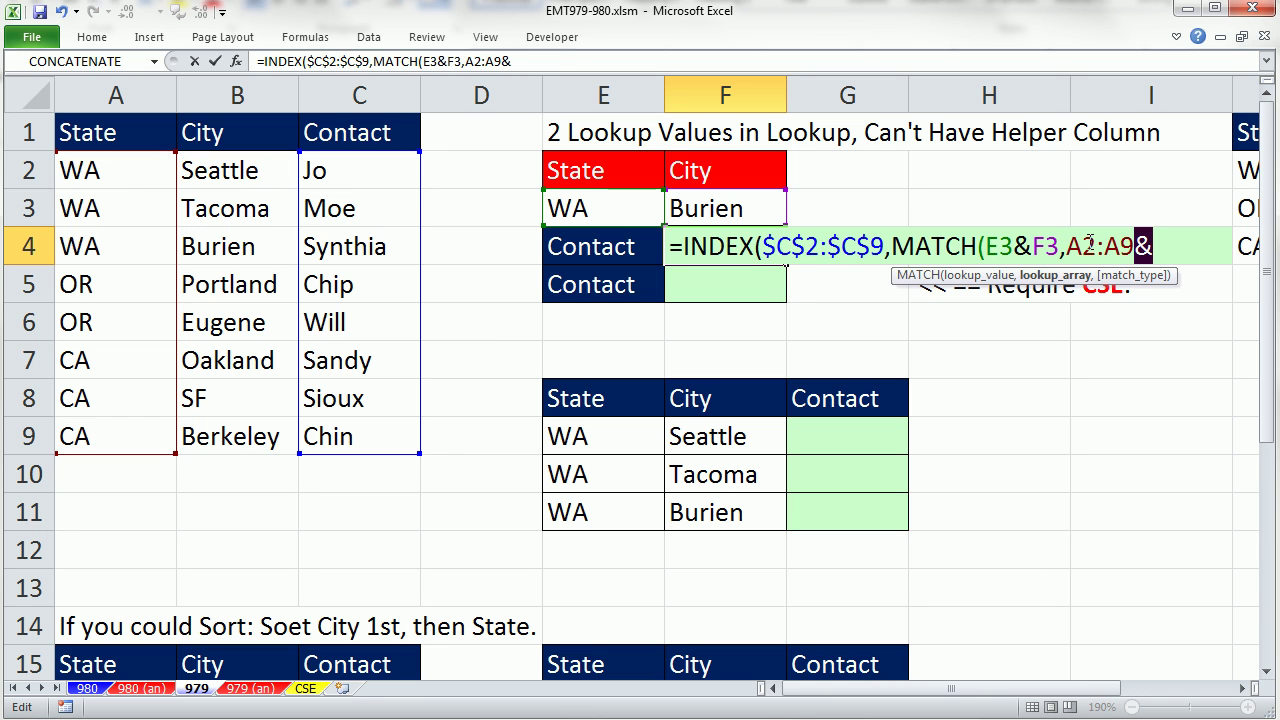
type("&")
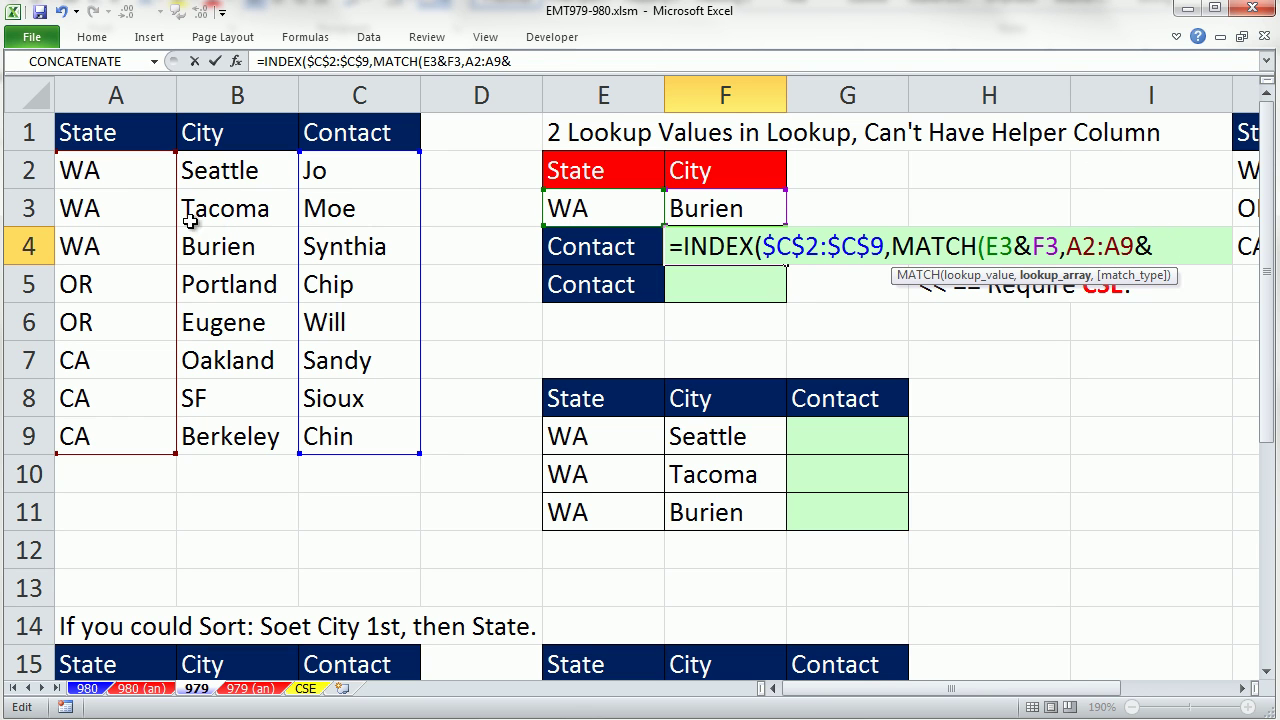
left_click_drag(223, 171, 249, 450)
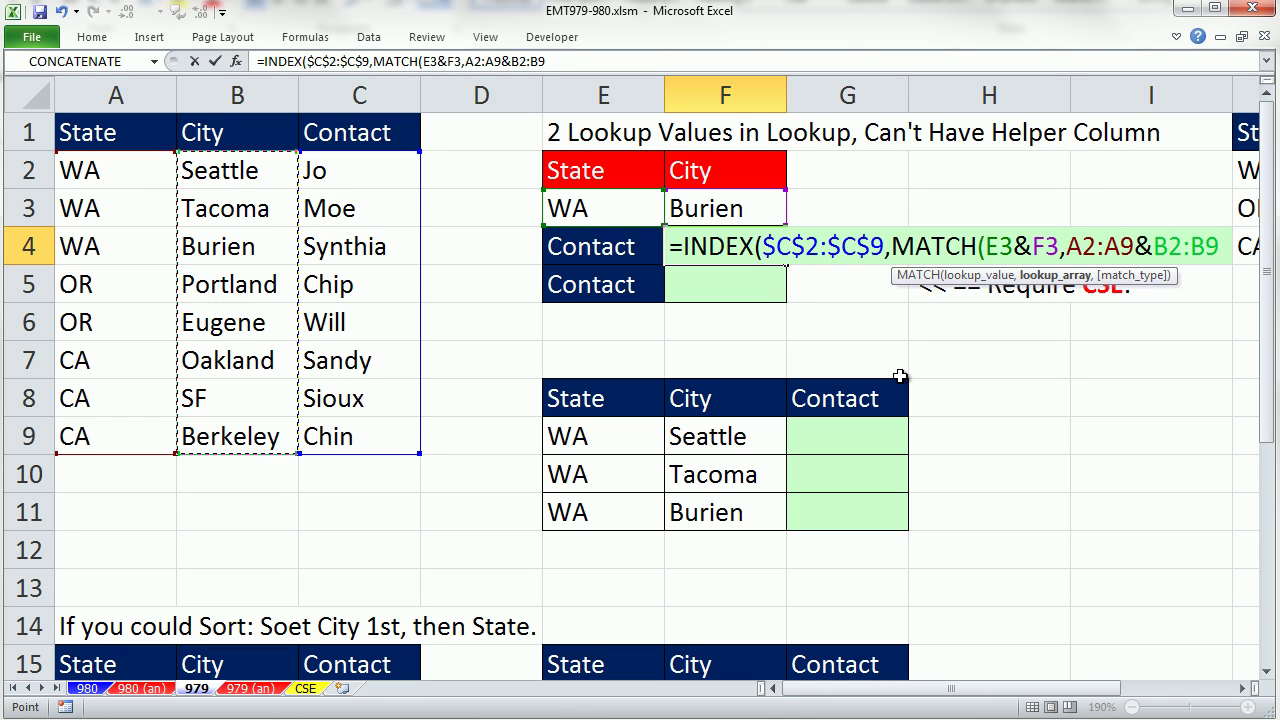
left_click_drag(1067, 246, 1220, 246)
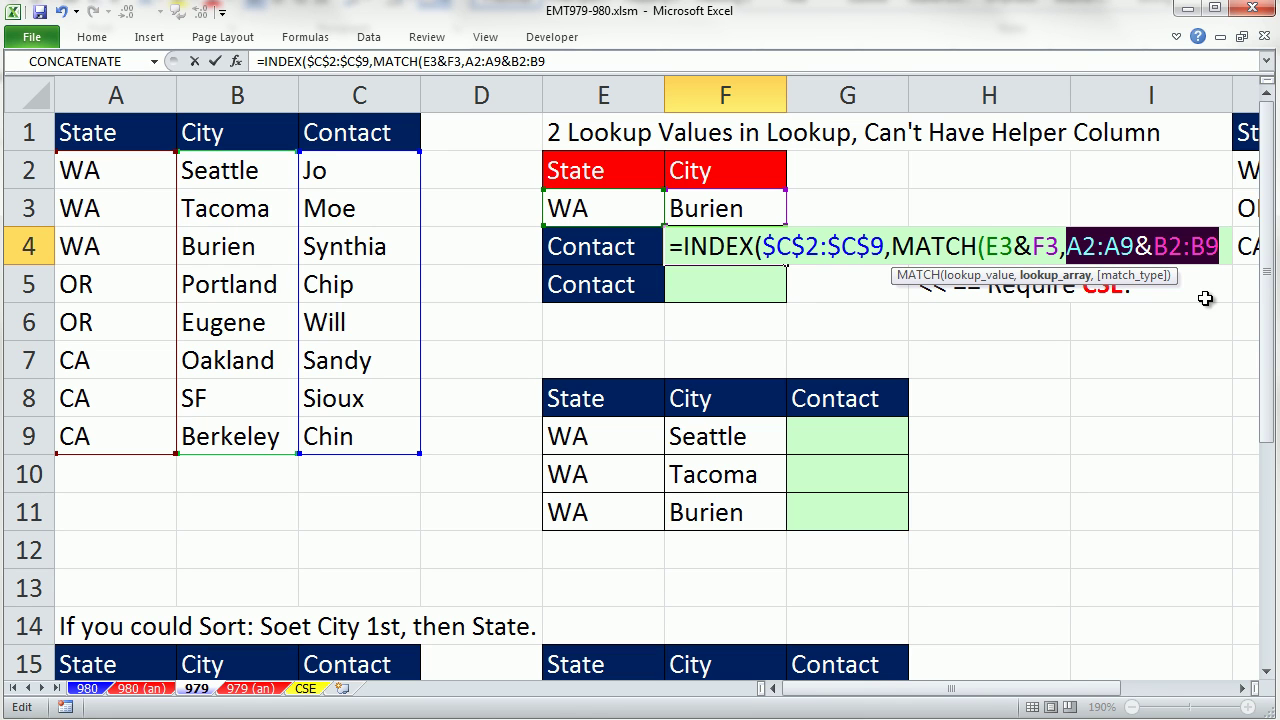
- Preview the joined State-City array values with F9, then undo to restore the ranges
key("F9")
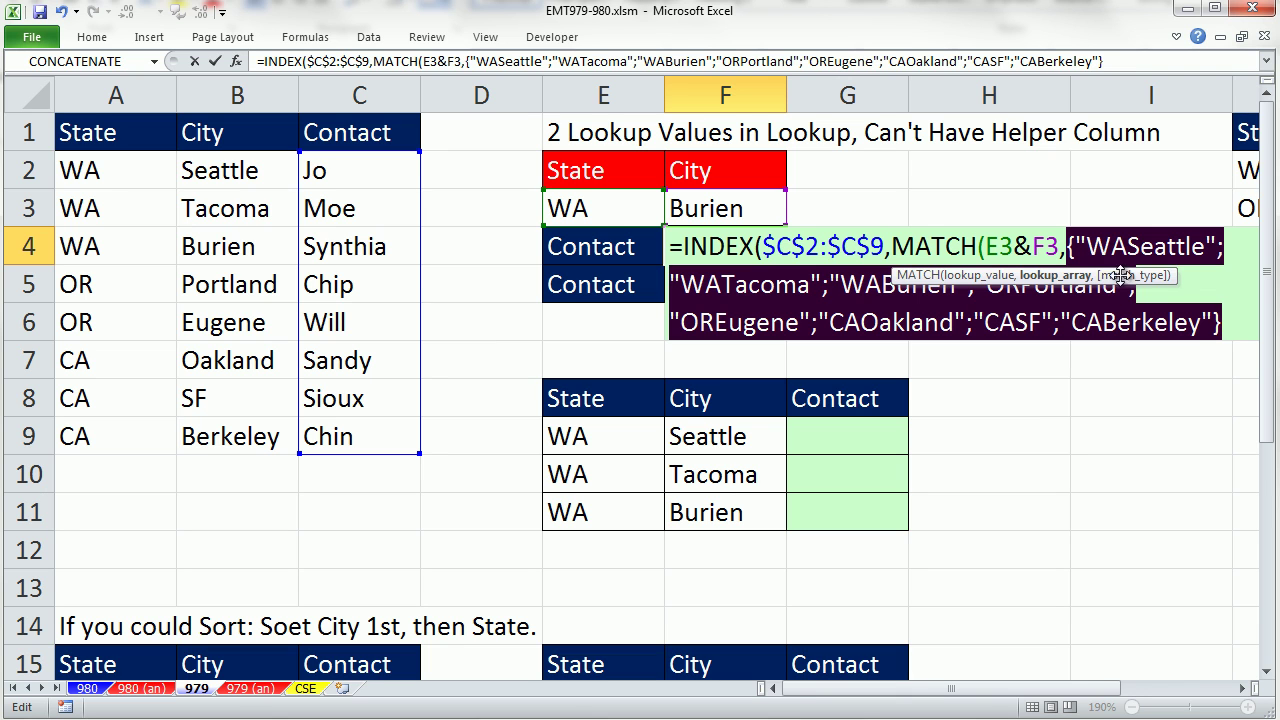
left_click_drag(1122, 275, 1068, 413)
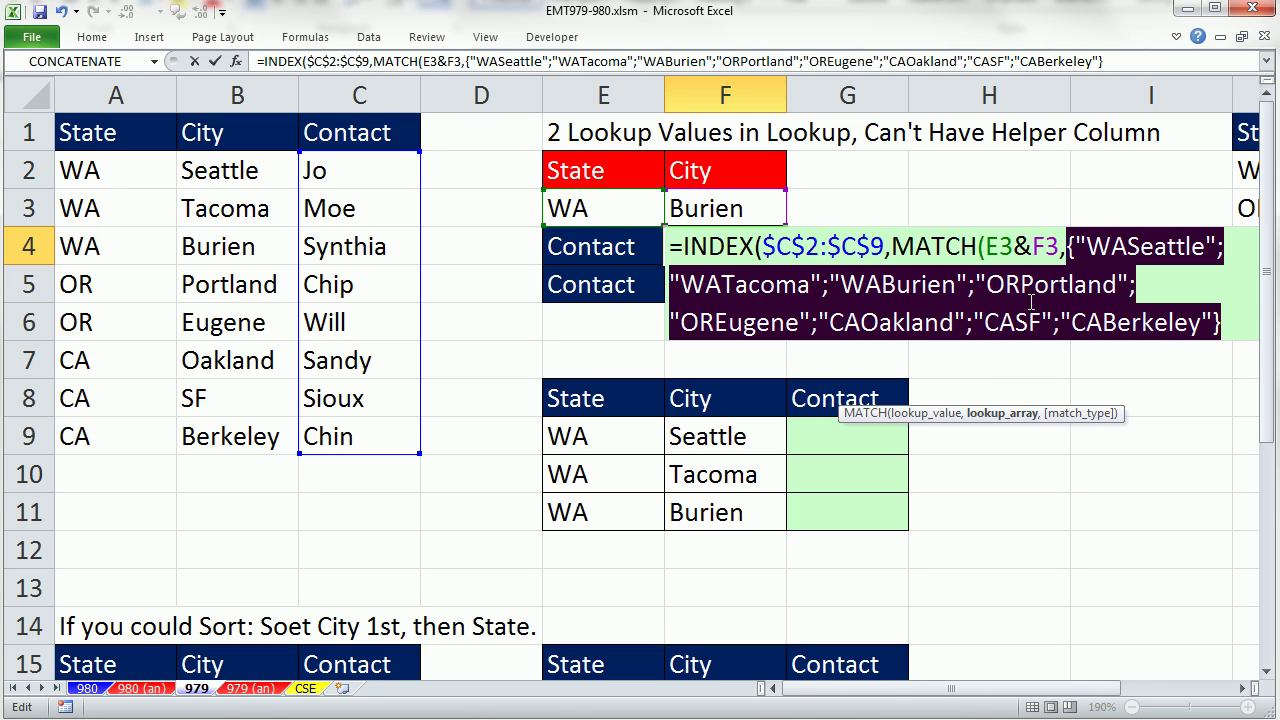
key("ctrl+z")
- Make both ranges absolute so the lookup array reads $A$2:$A$9&$B$2:$B$9
left_click(1100, 246)
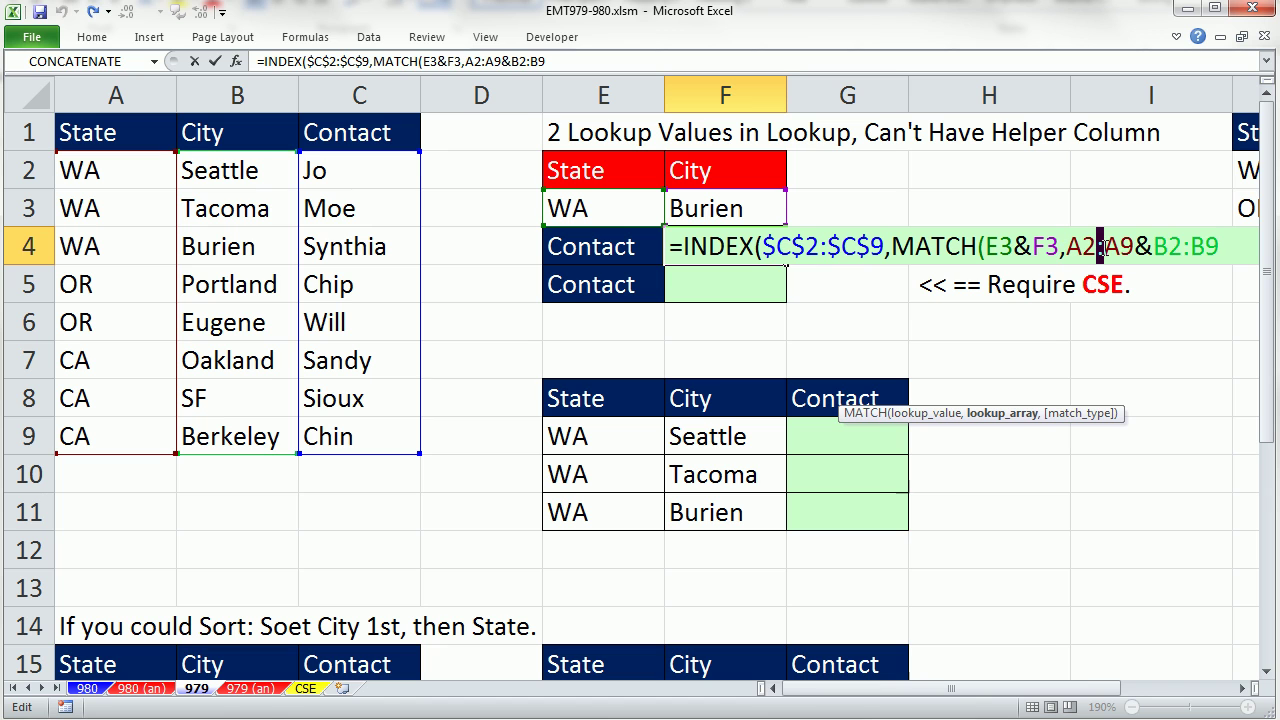
key("F4")
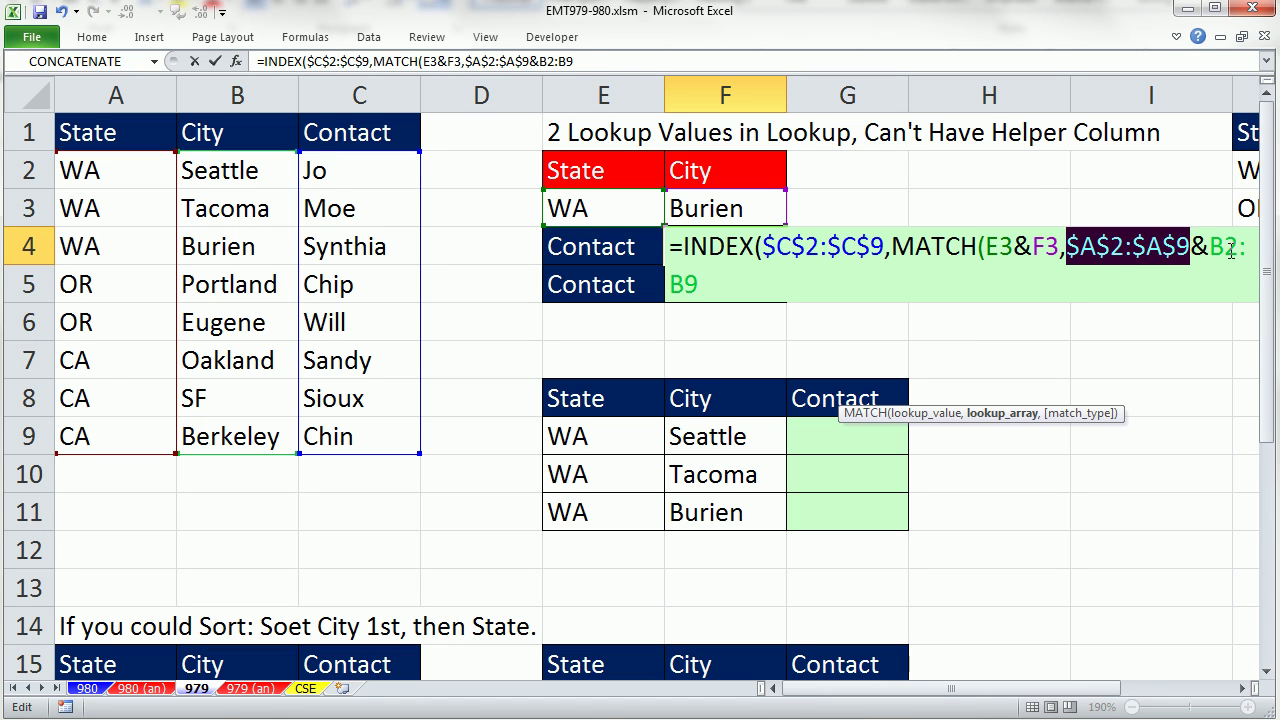
left_click(1243, 247)
key("F4")
- Close F4's formula with ,0)) and array-enter it with Ctrl+Shift+Enter, returning Synthia
left_click(834, 281)
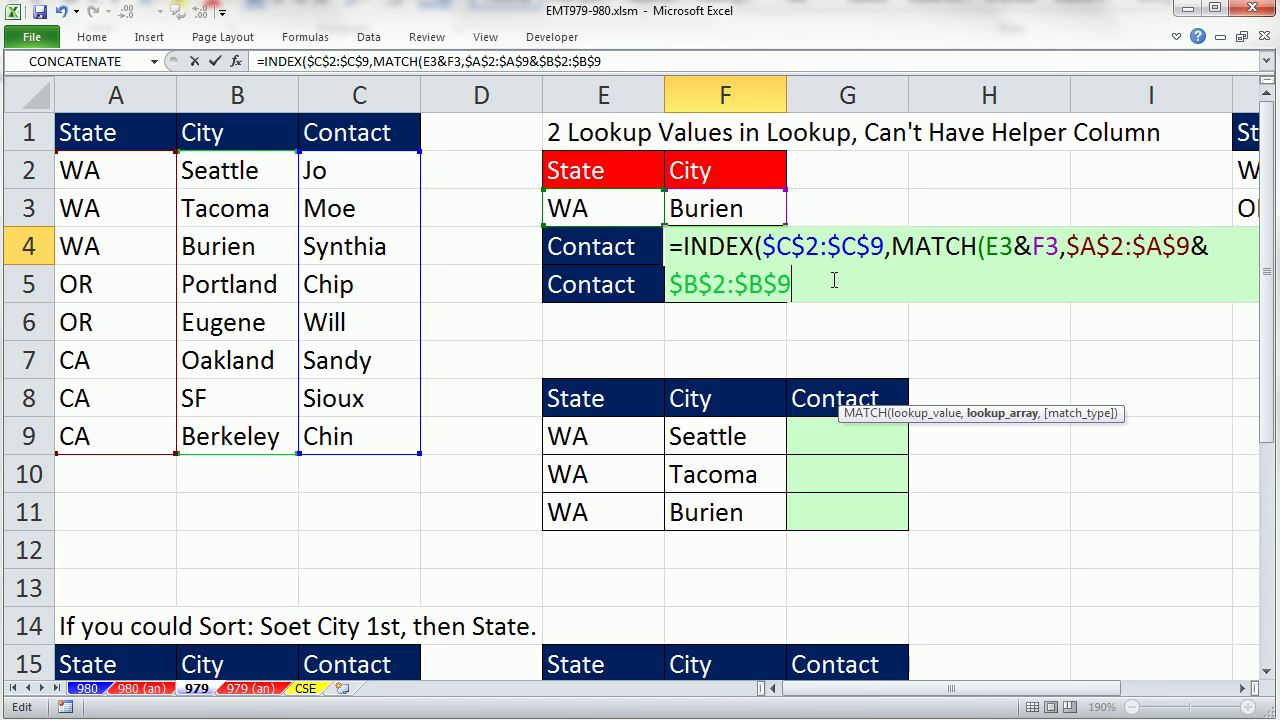
type(",")
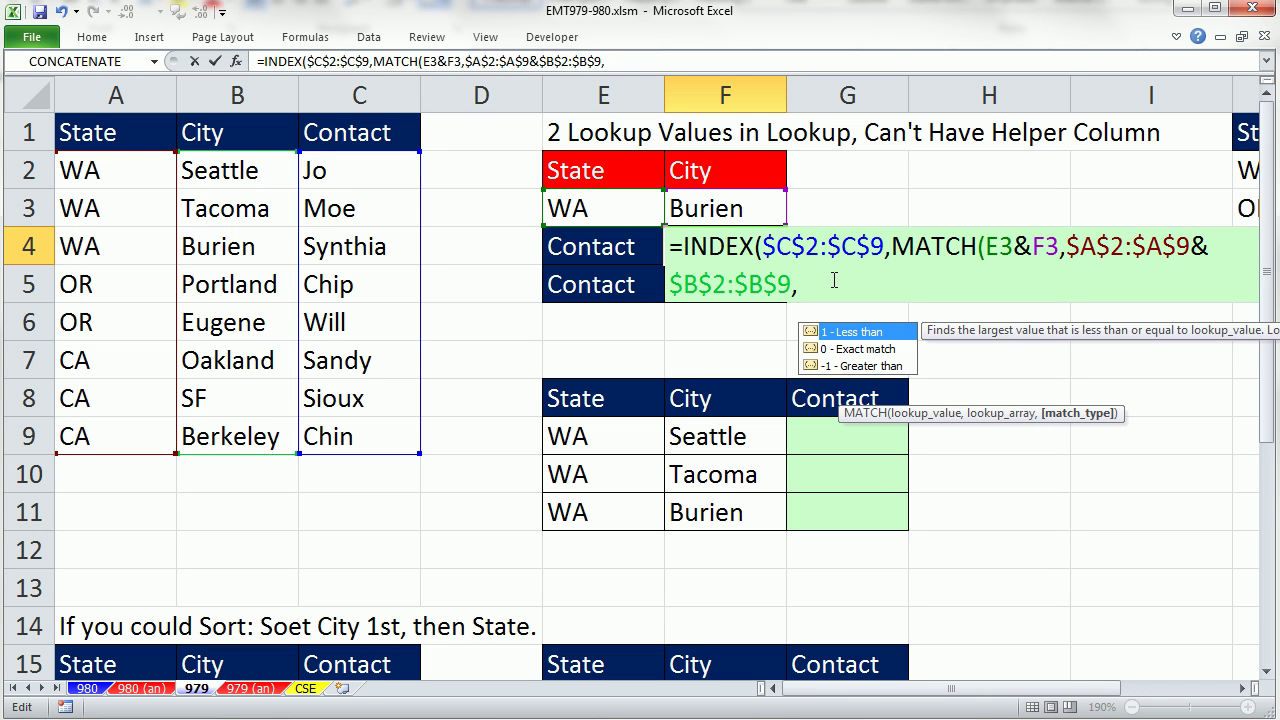
type("0))")
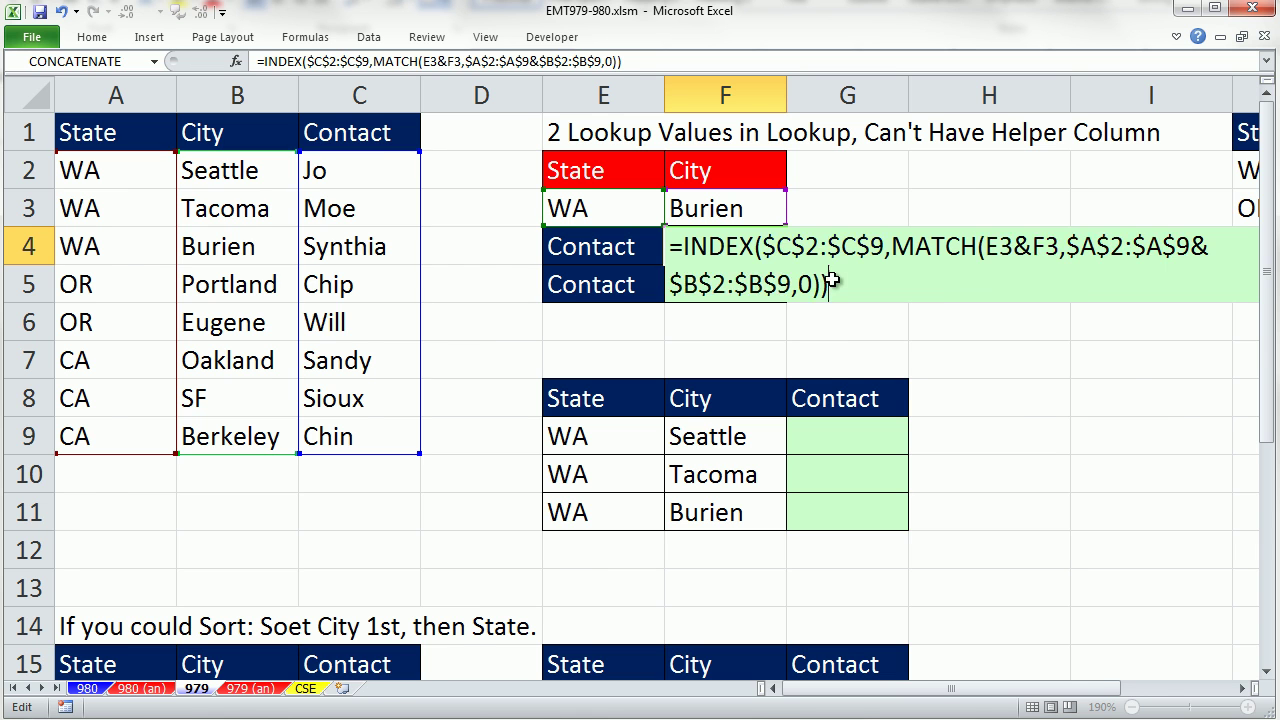
key("ctrl+shift+Return")
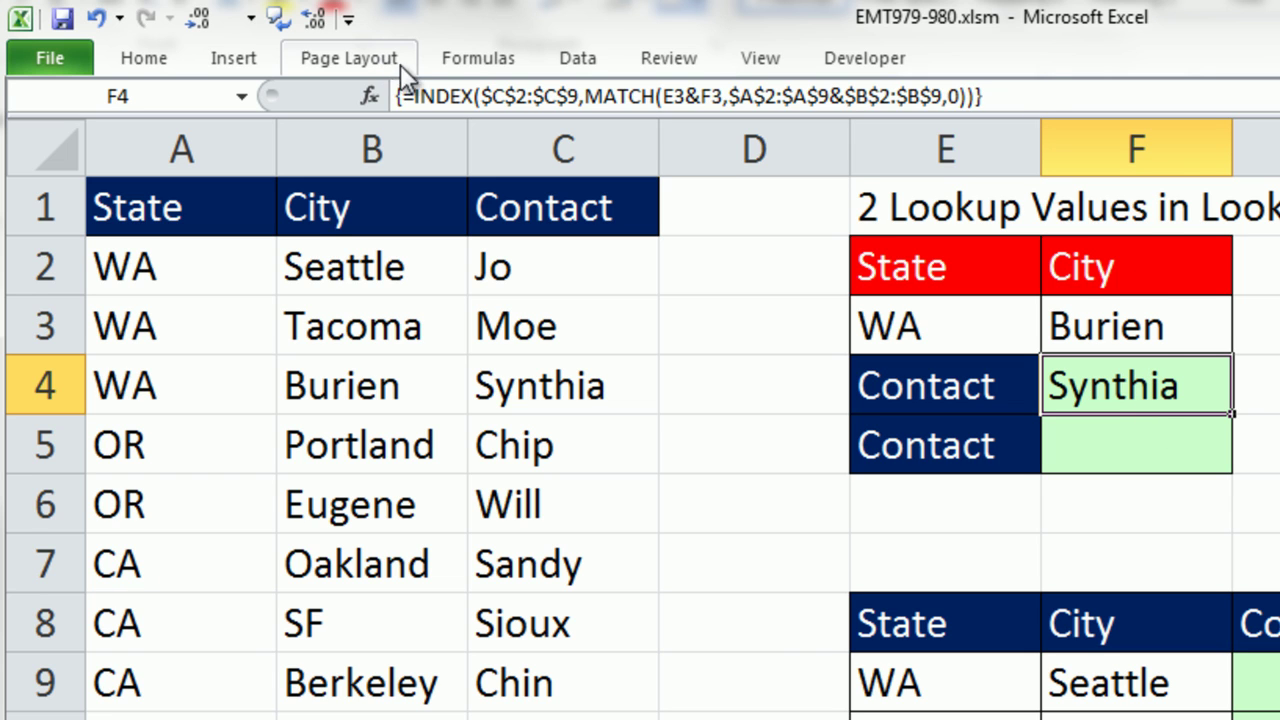
left_click(1175, 443)
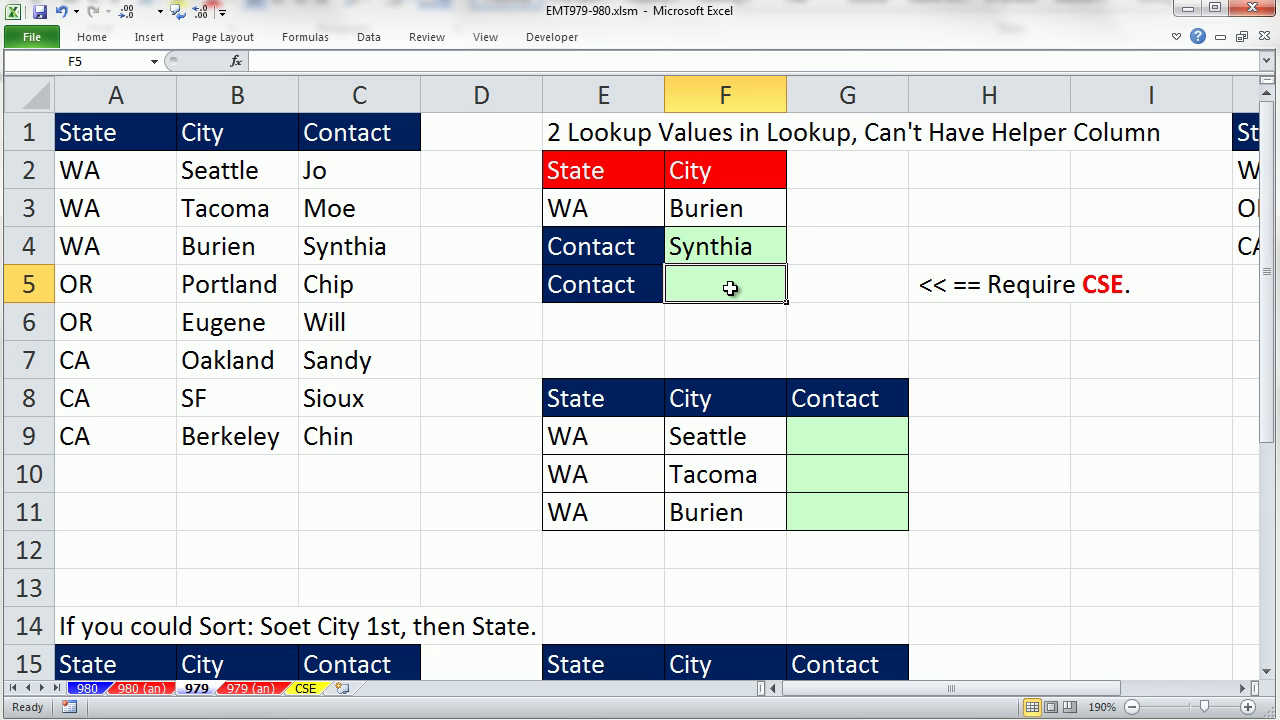
double_click(703, 249)
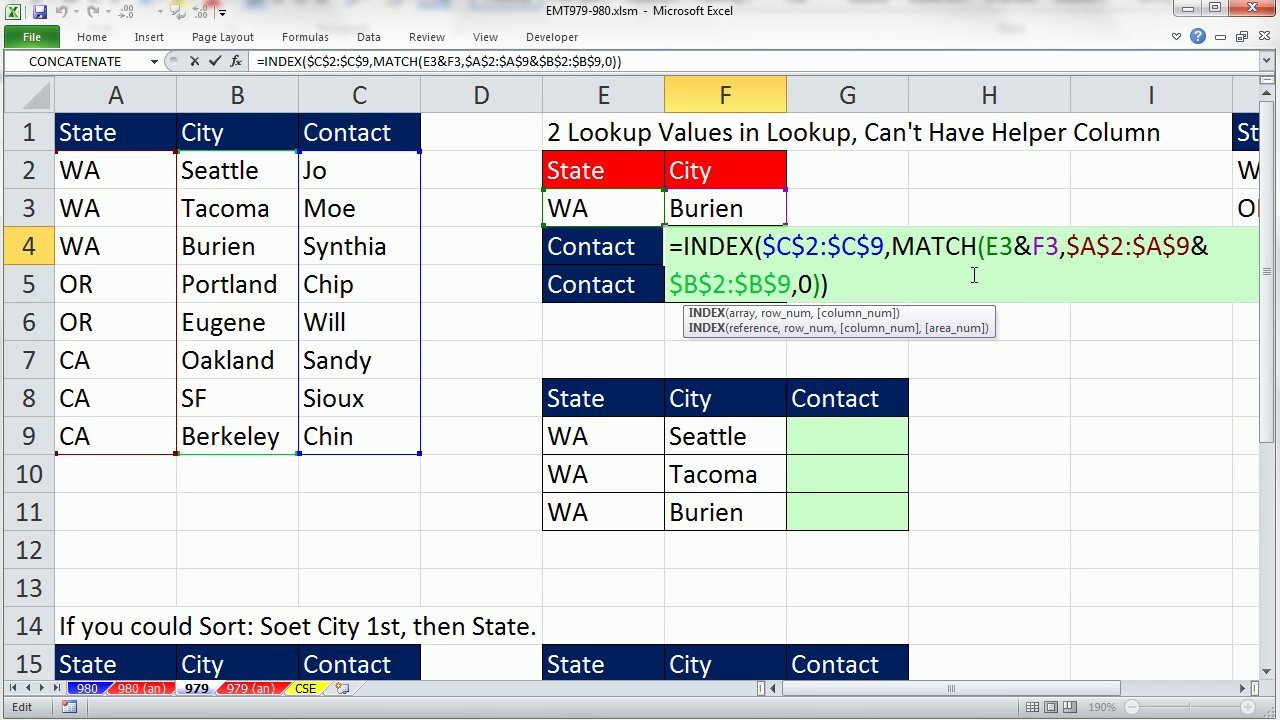
key("ctrl+shift+Return")
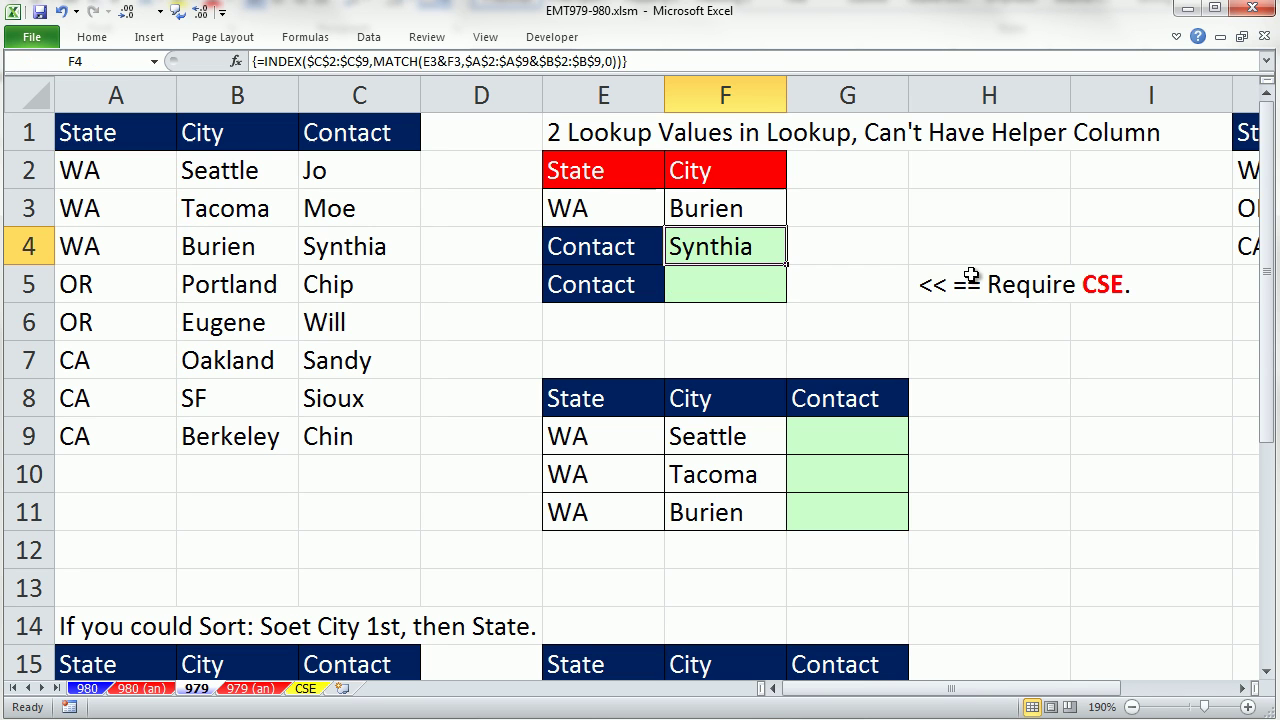
left_click(758, 285)
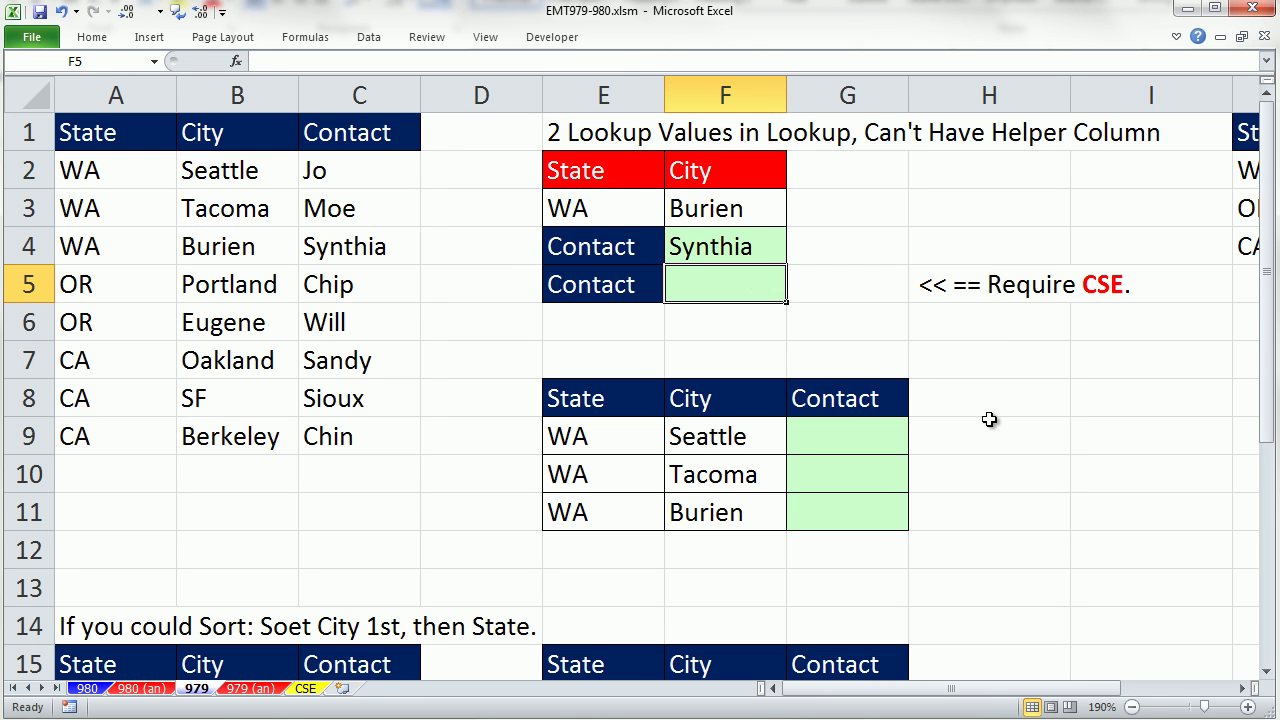
- Enter =DGET(A1:C9,E4,E2:F3) in F5, using the State/City block as criteria
type("=dget")
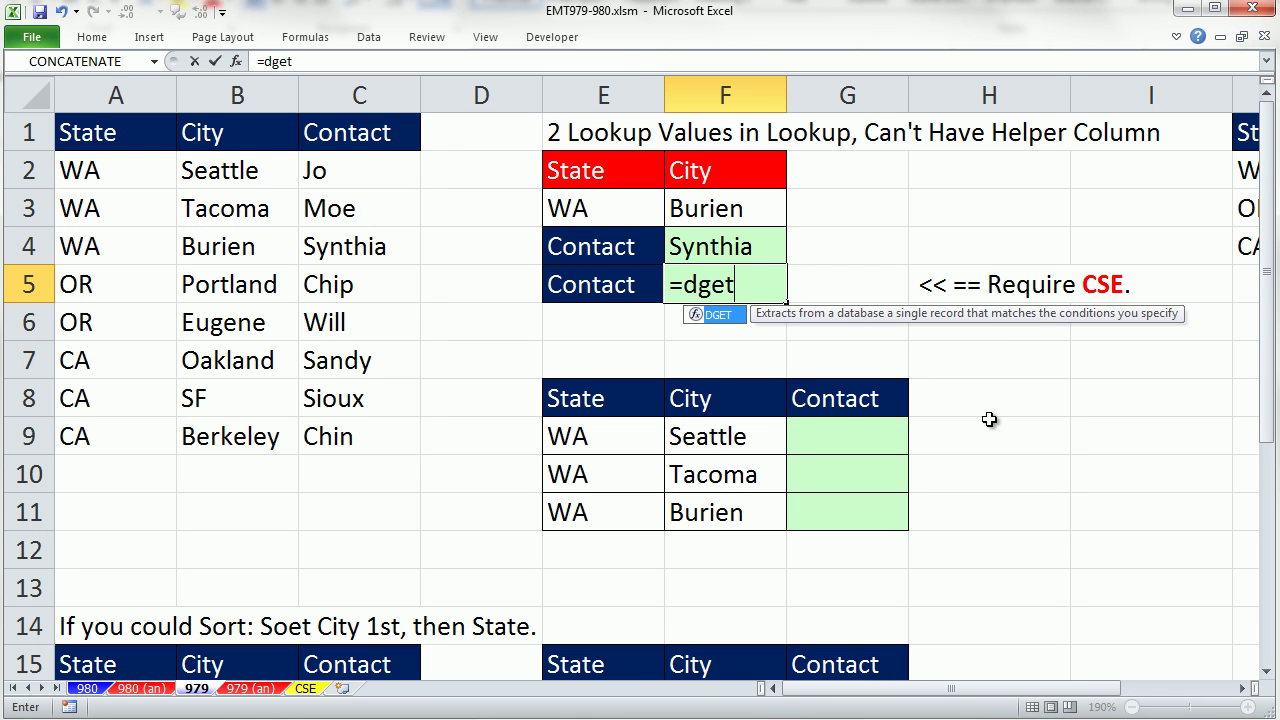
key("Tab")
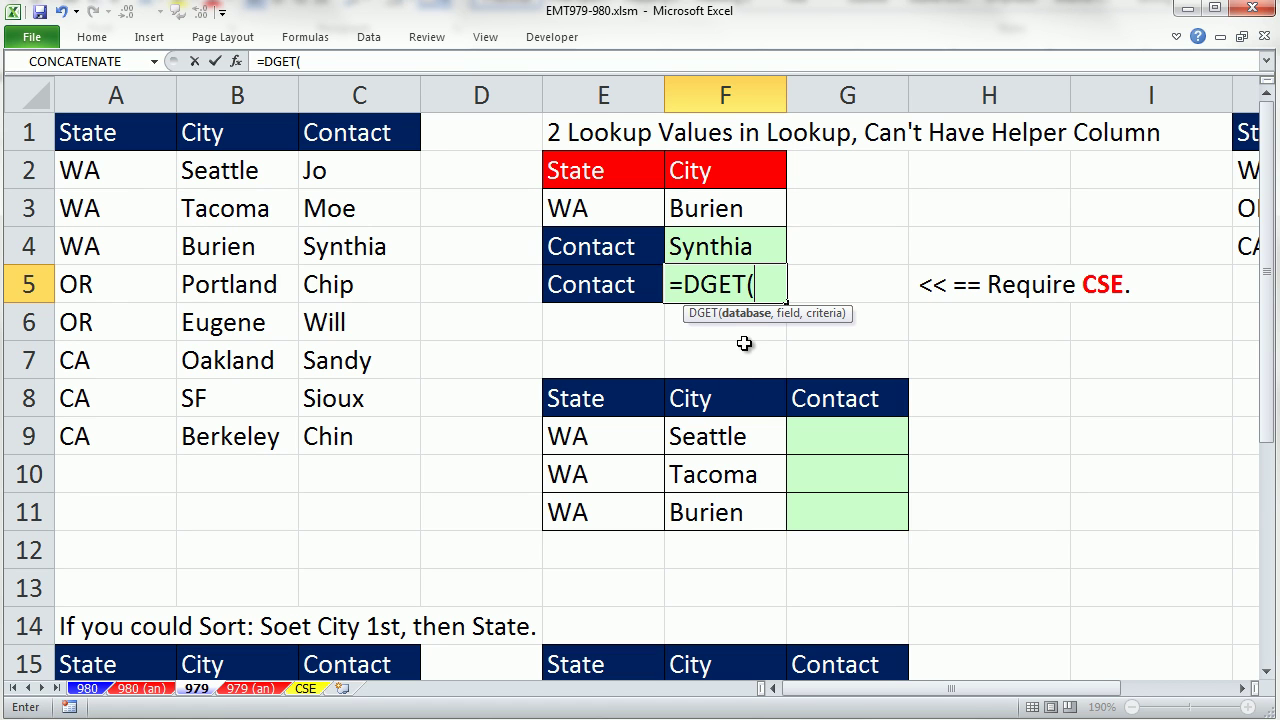
left_click_drag(90, 132, 337, 429)
type(",")
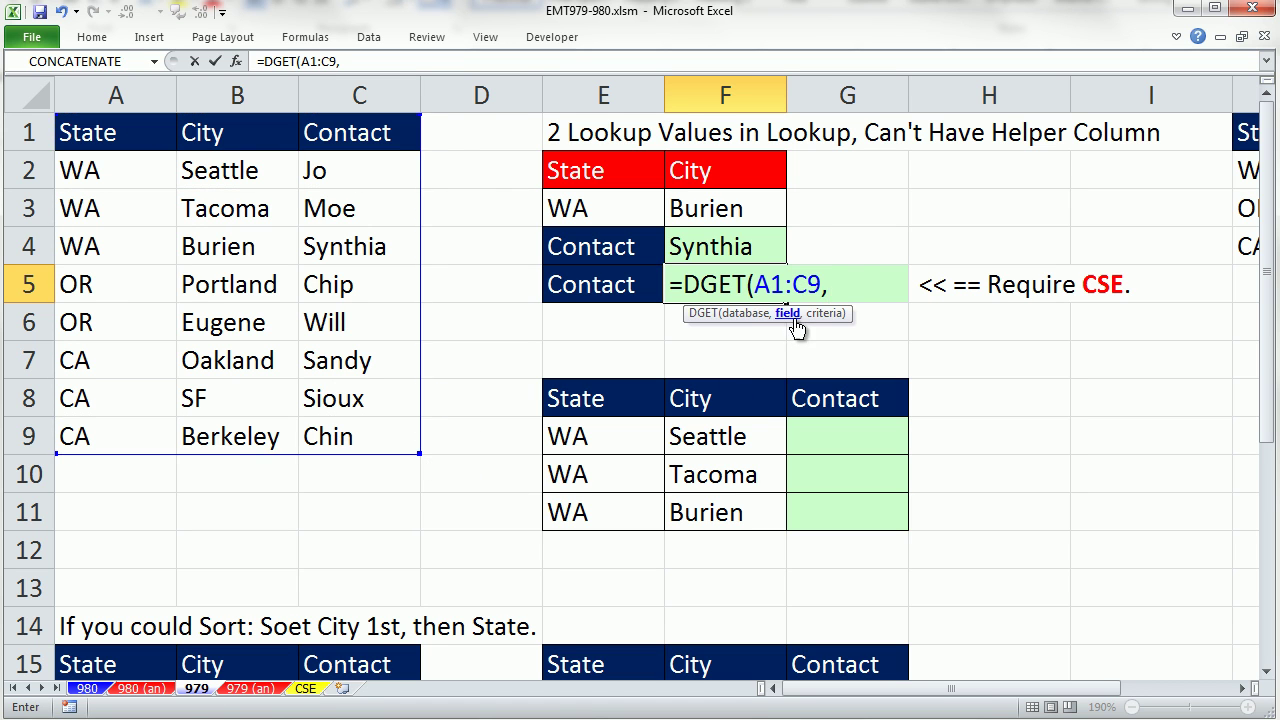
left_click(595, 248)
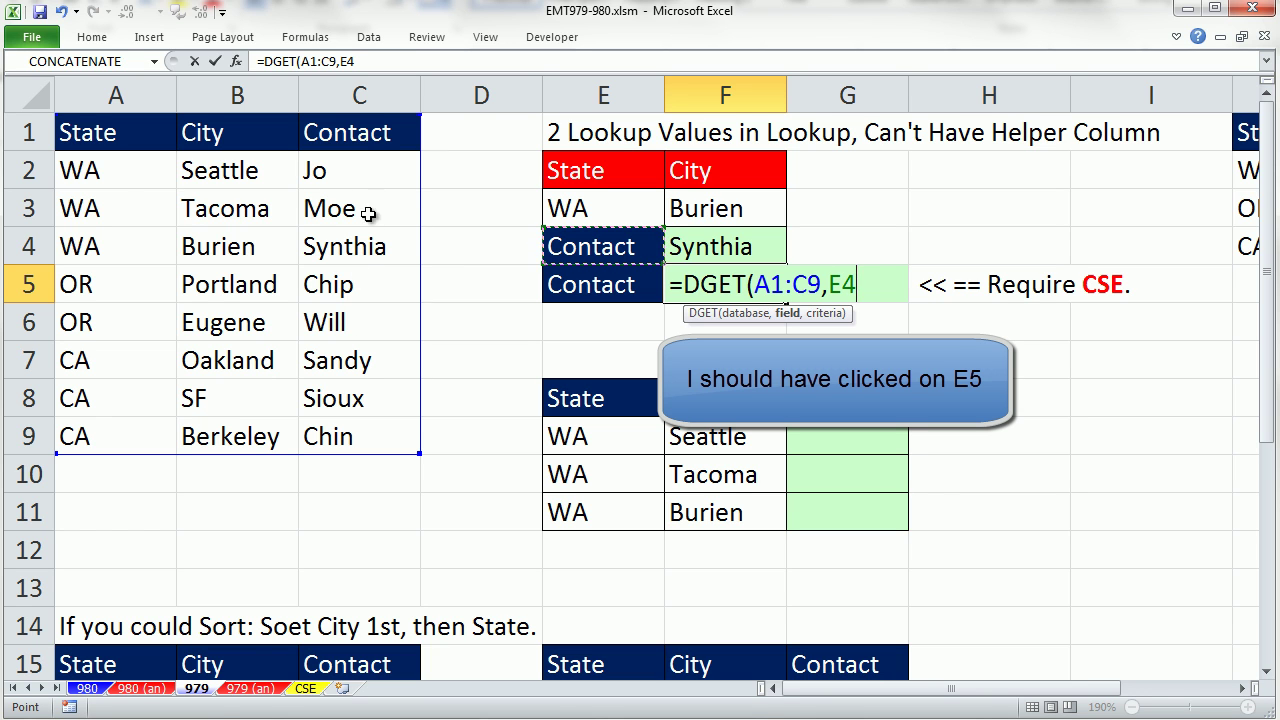
type(",")
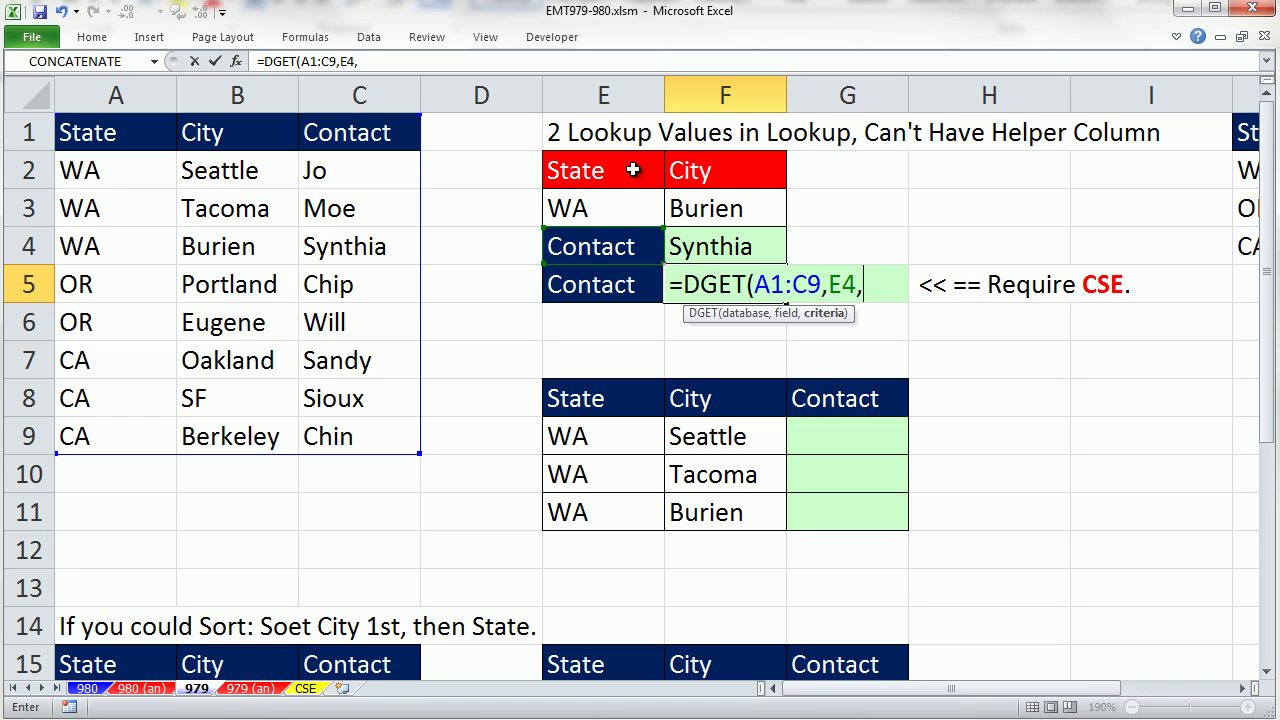
left_click_drag(568, 179, 729, 207)
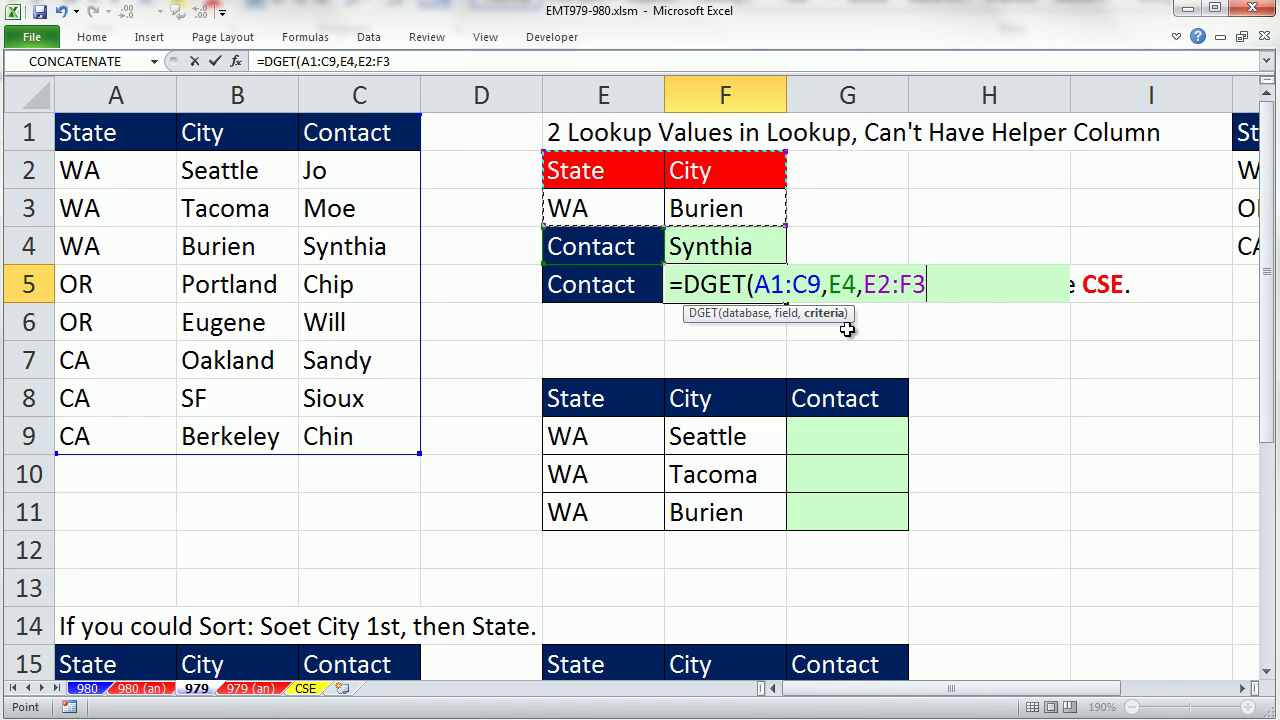
key("ctrl+Return")
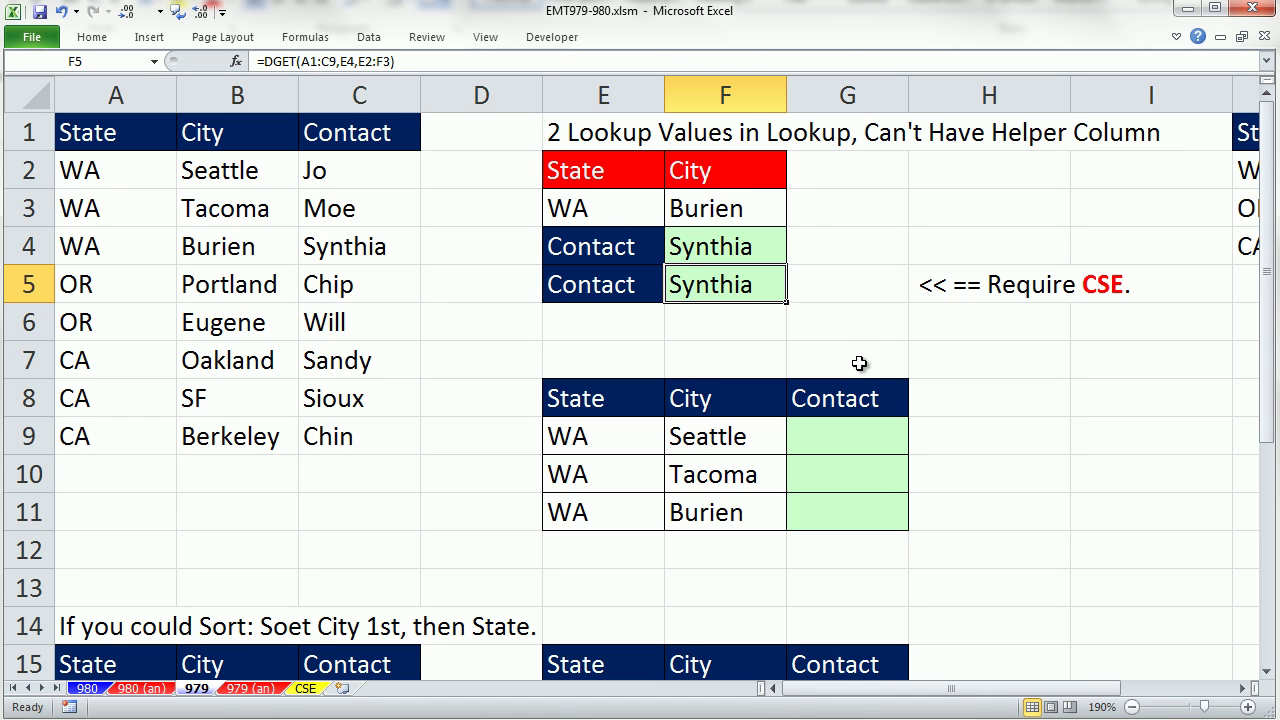
double_click(738, 247)
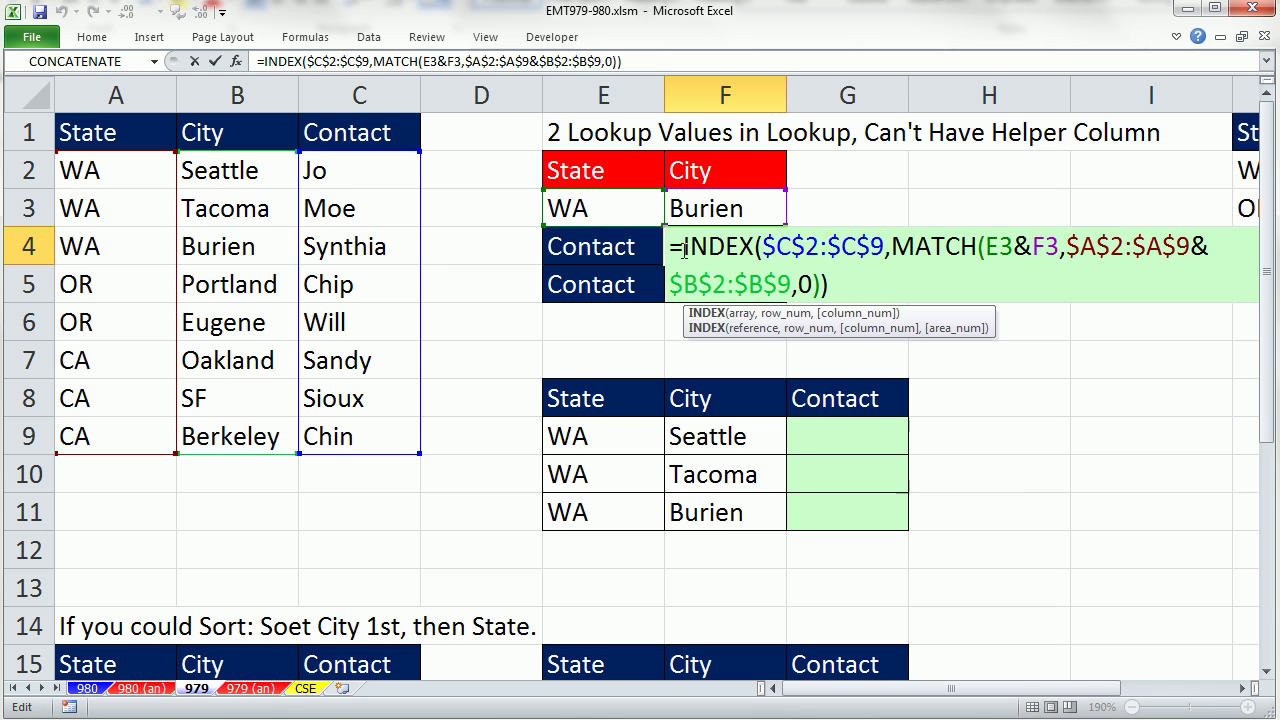
- Copy F4's INDEX/MATCH formula text and paste it into G9
left_click_drag(674, 247, 982, 302)
key("ctrl+c")
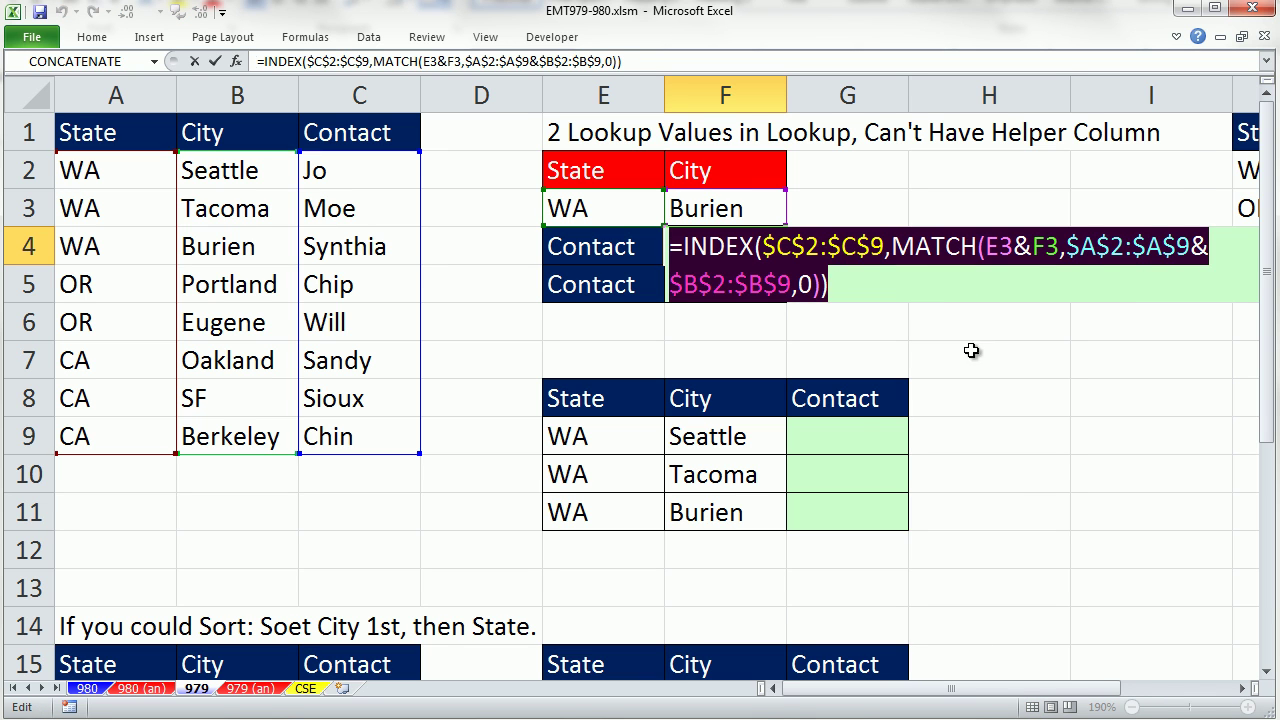
key("ctrl+shift+Return")
left_click(830, 436)
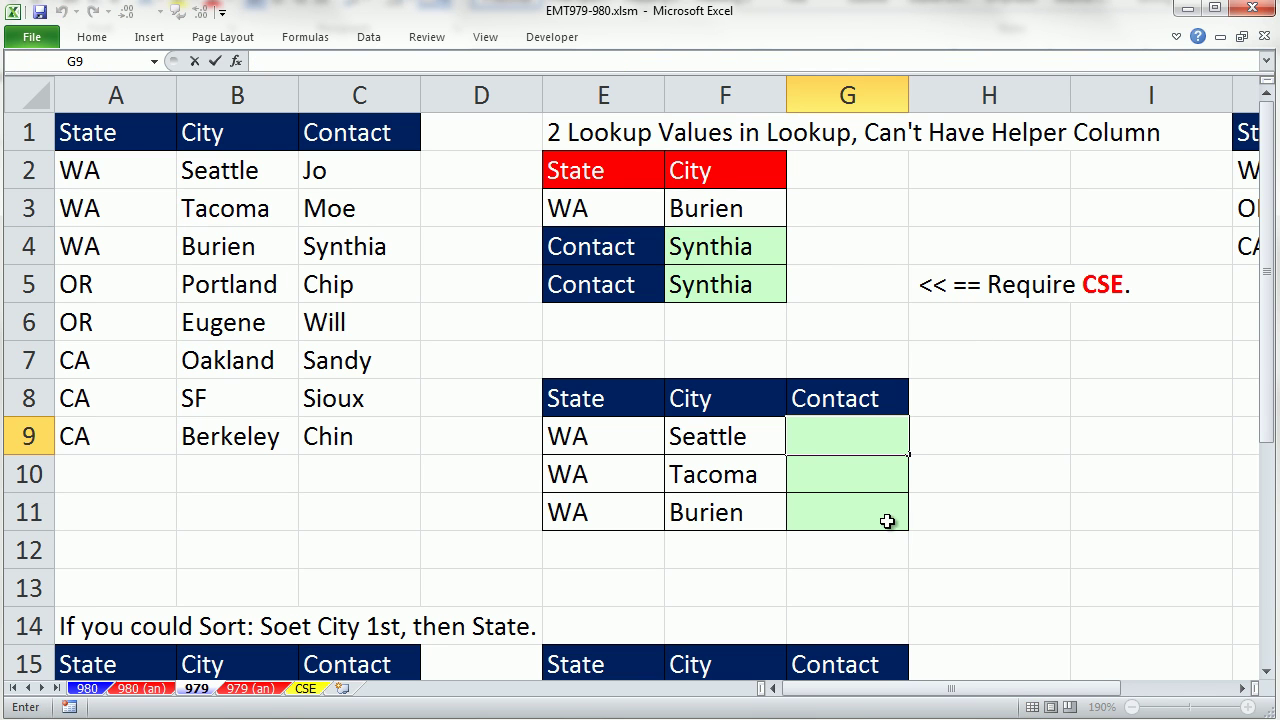
key("ctrl+v")
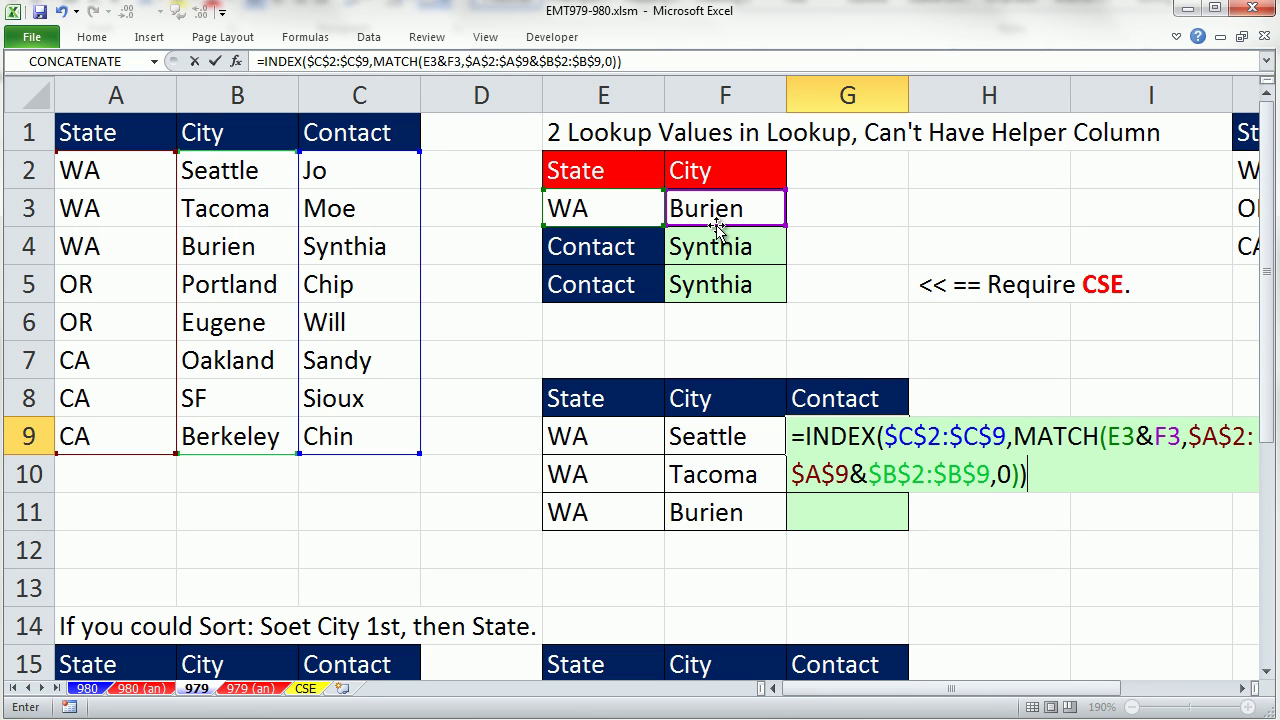
- Repoint G9's criteria to E9&F9, array-enter it, and fill it down to G11
left_click_drag(717, 232, 607, 436)
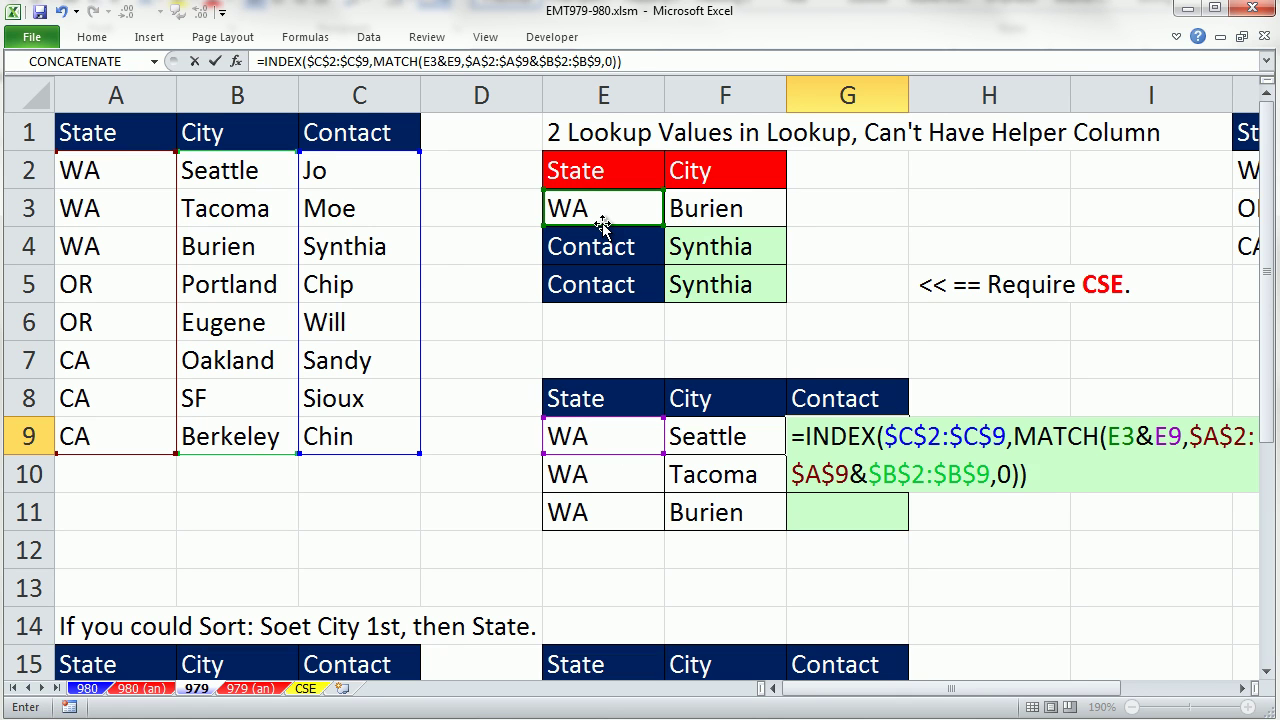
left_click_drag(606, 225, 649, 491)
left_click(911, 474)
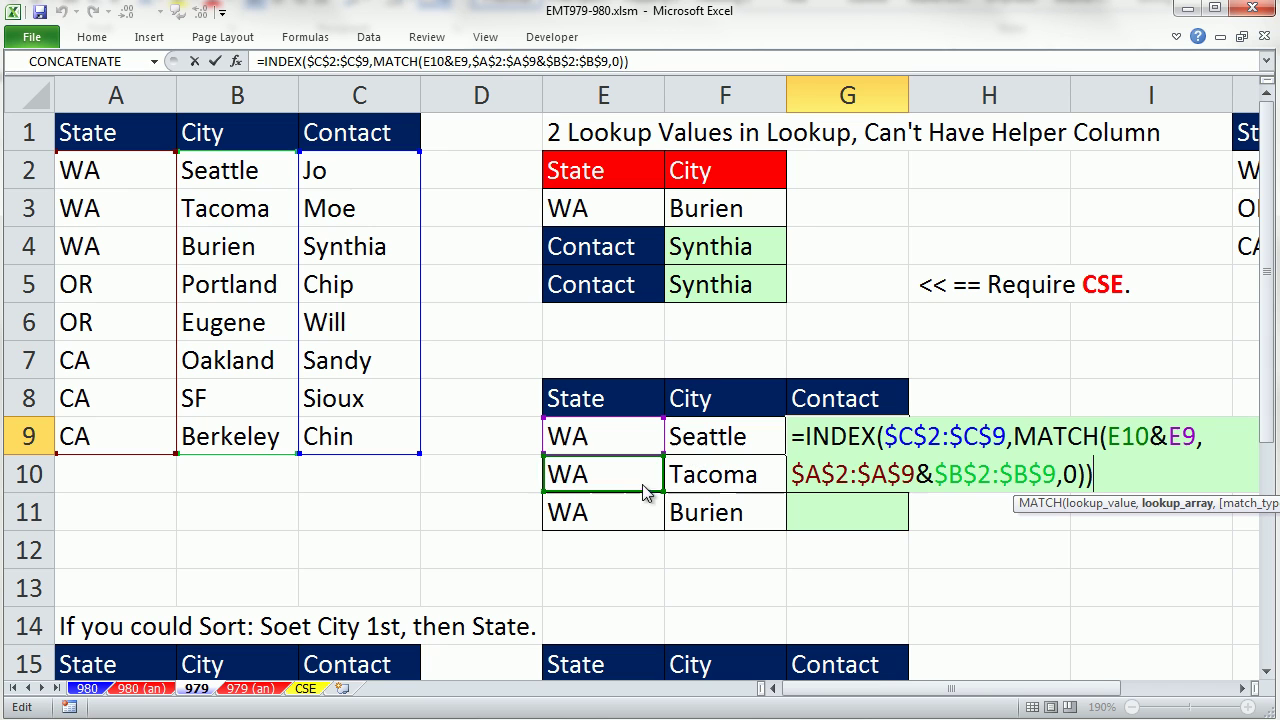
mouse_move(625, 446)
left_mouse_down()
mouse_move(663, 429)
mouse_move(680, 437)
mouse_move(631, 437)
left_mouse_up()
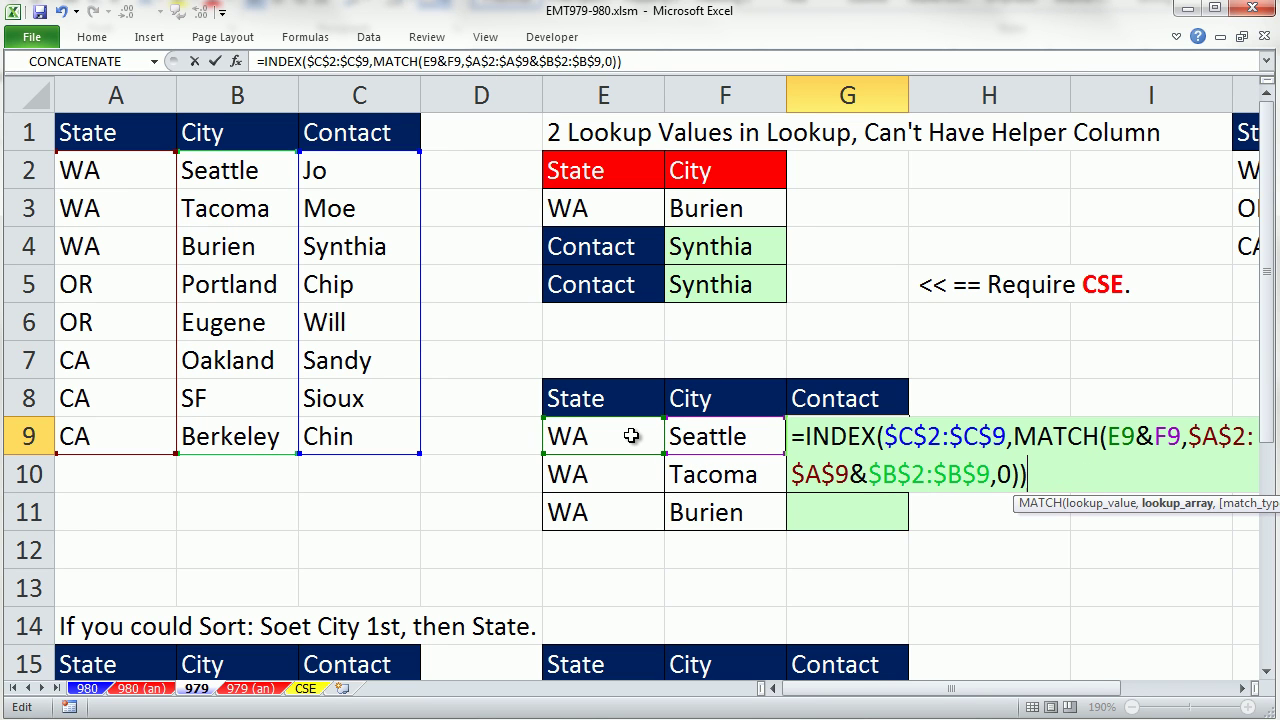
key("ctrl+shift+Return")
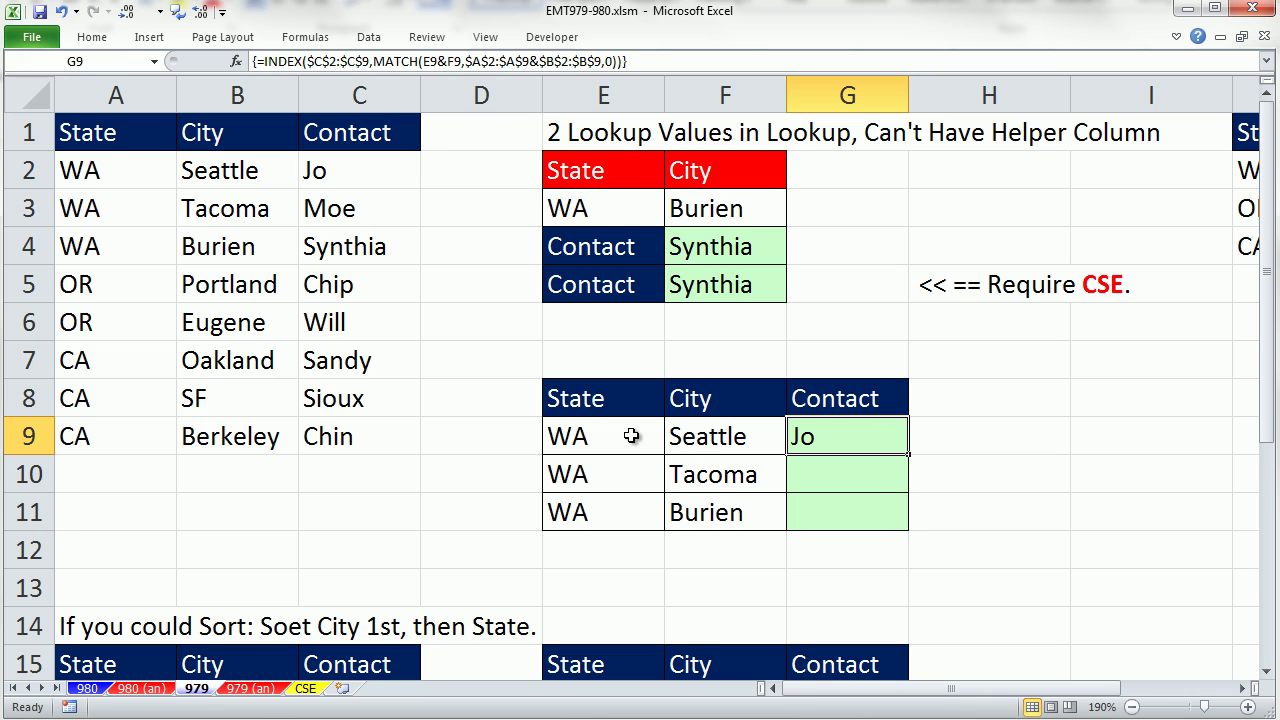
double_click(907, 453)
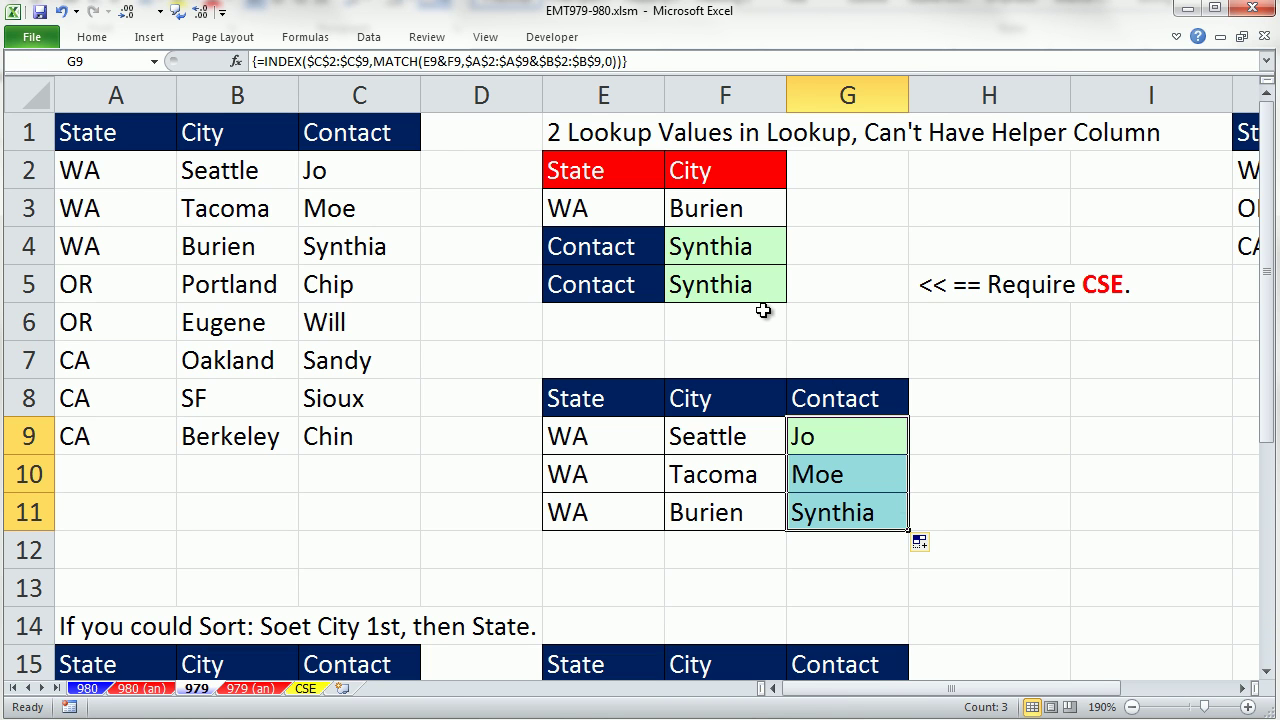
- Inspect the range references of F5's DGET formula without changing it
left_click(737, 286)
key("F2")
key("Escape")
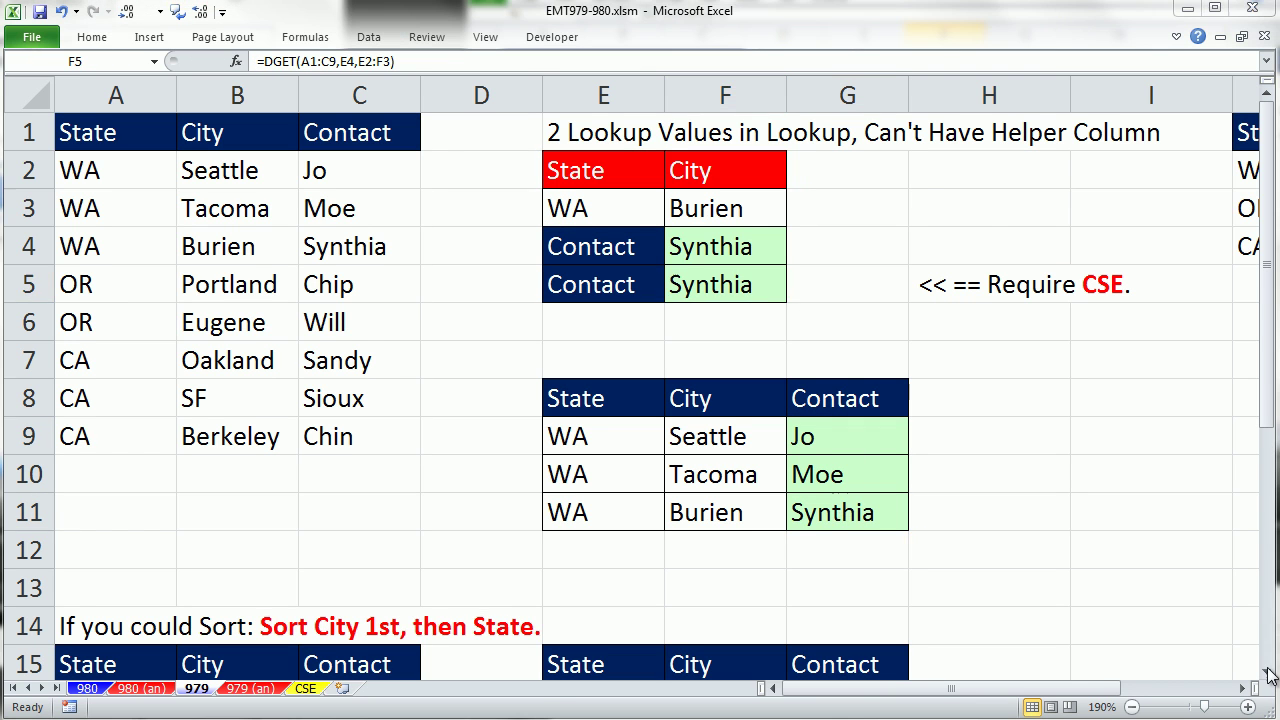
- Review G11's formula and its match type 0, array-enter it again, and scroll to rows 15–23
left_click(1267, 672)
left_click(1267, 672)
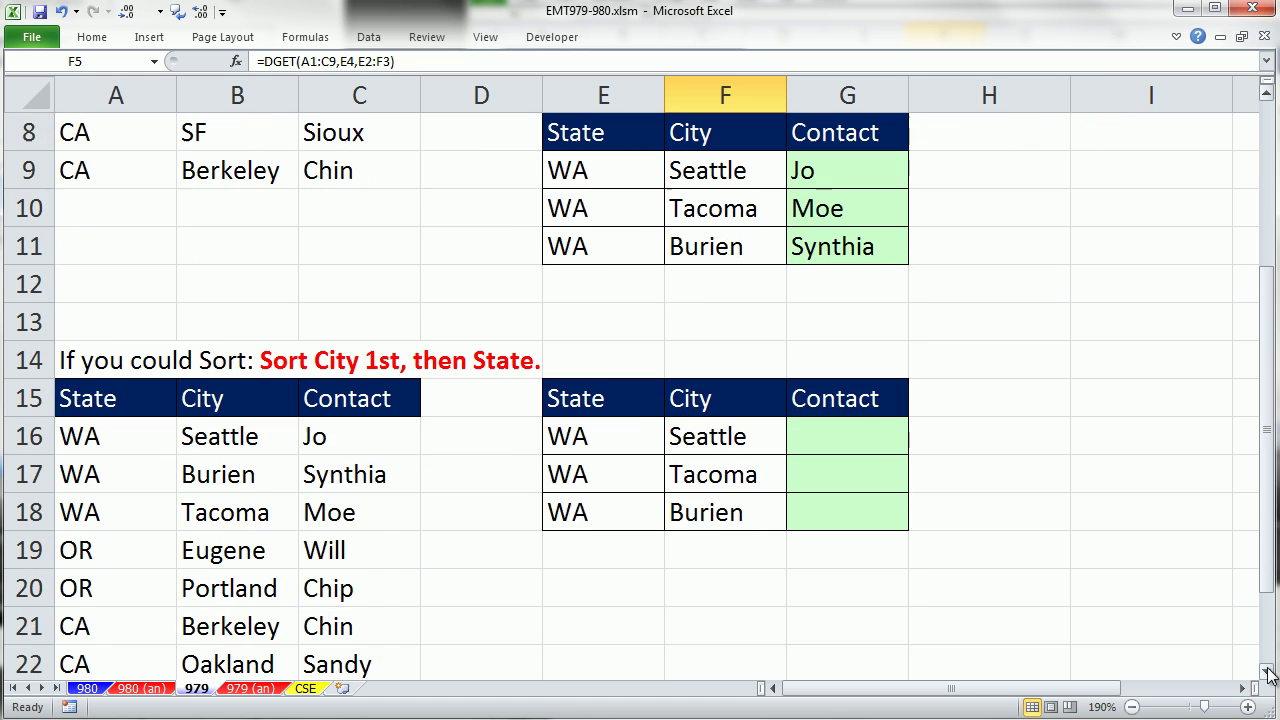
left_click(858, 246)
double_click(858, 246)
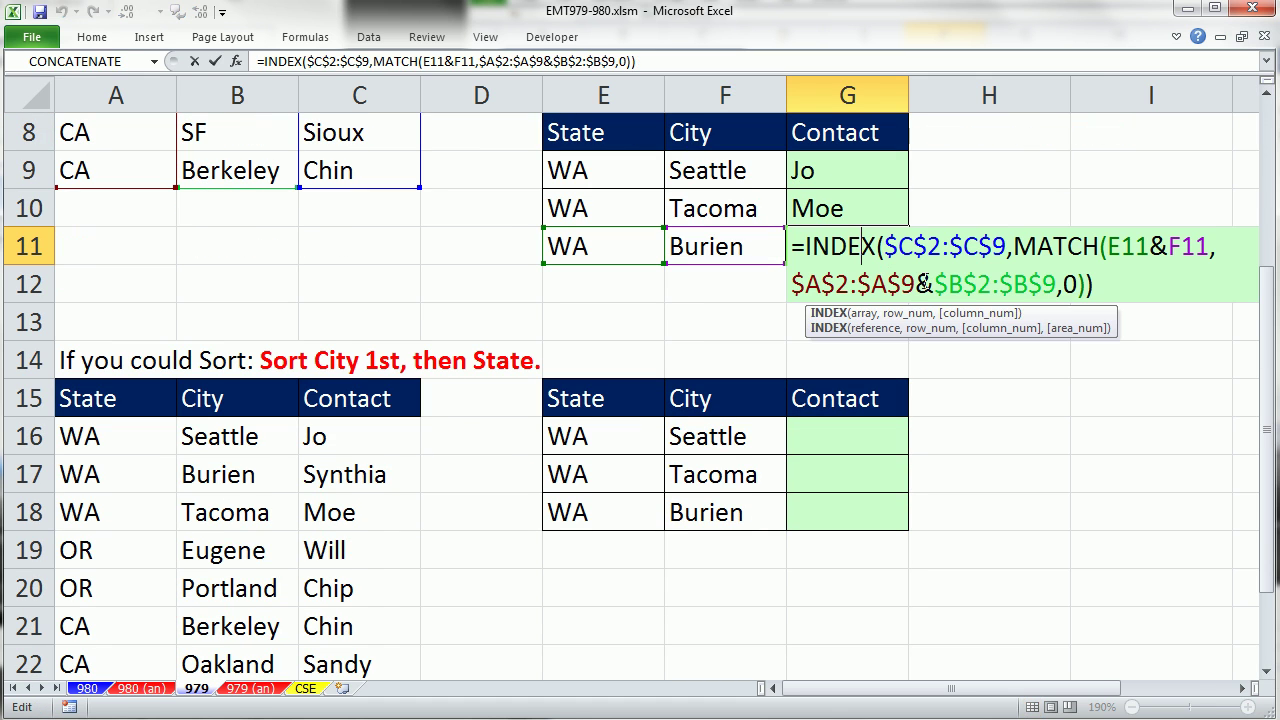
double_click(1069, 285)
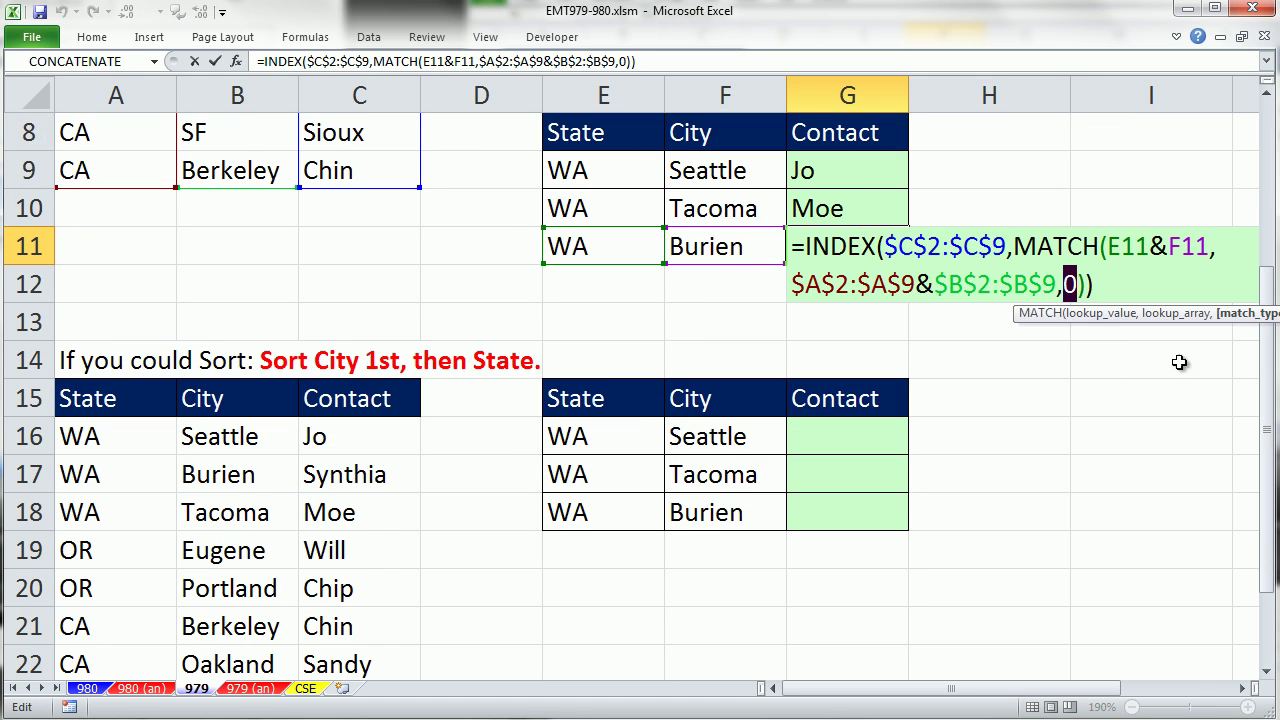
left_click_drag(1020, 330, 823, 339)
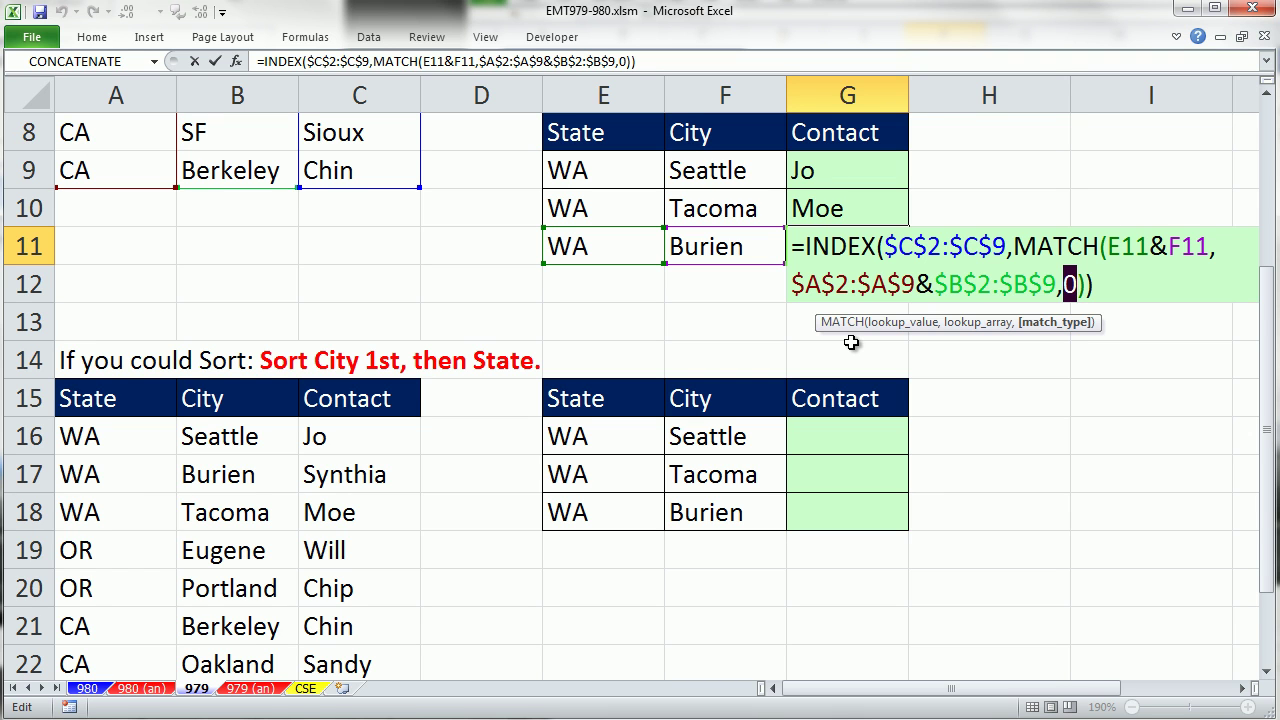
key("ctrl+shift+Return")
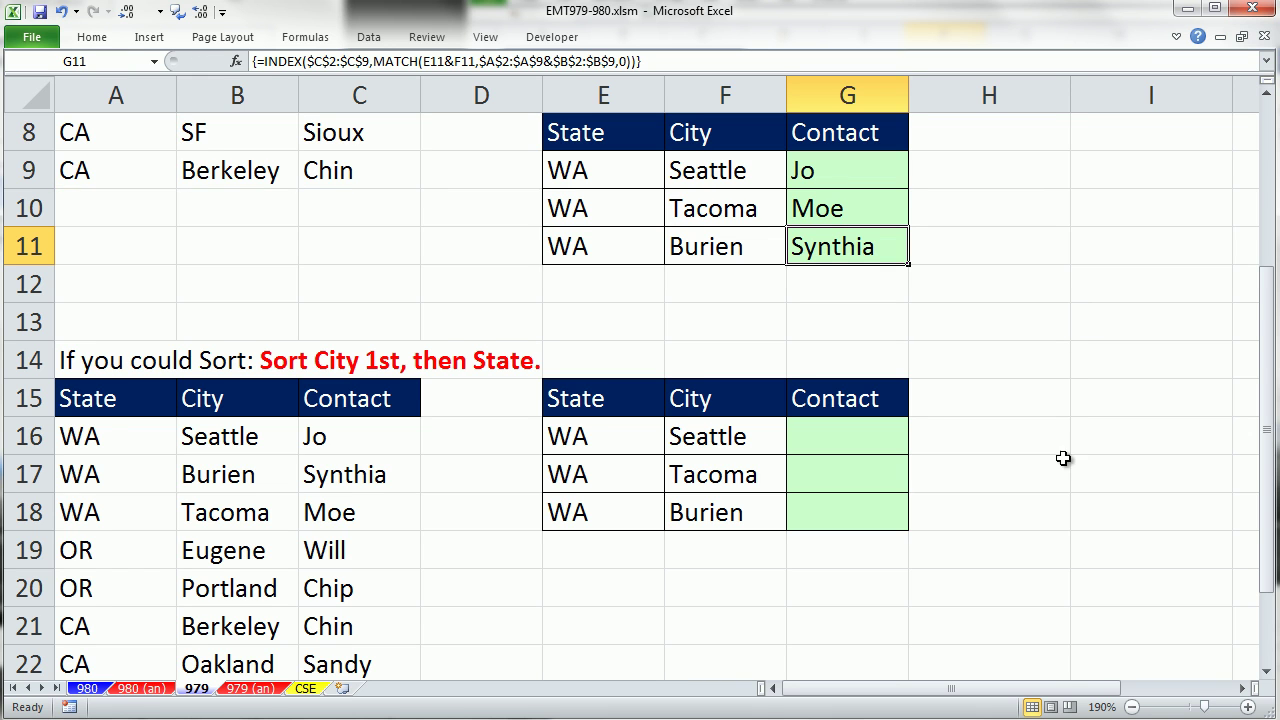
left_click(1266, 672)
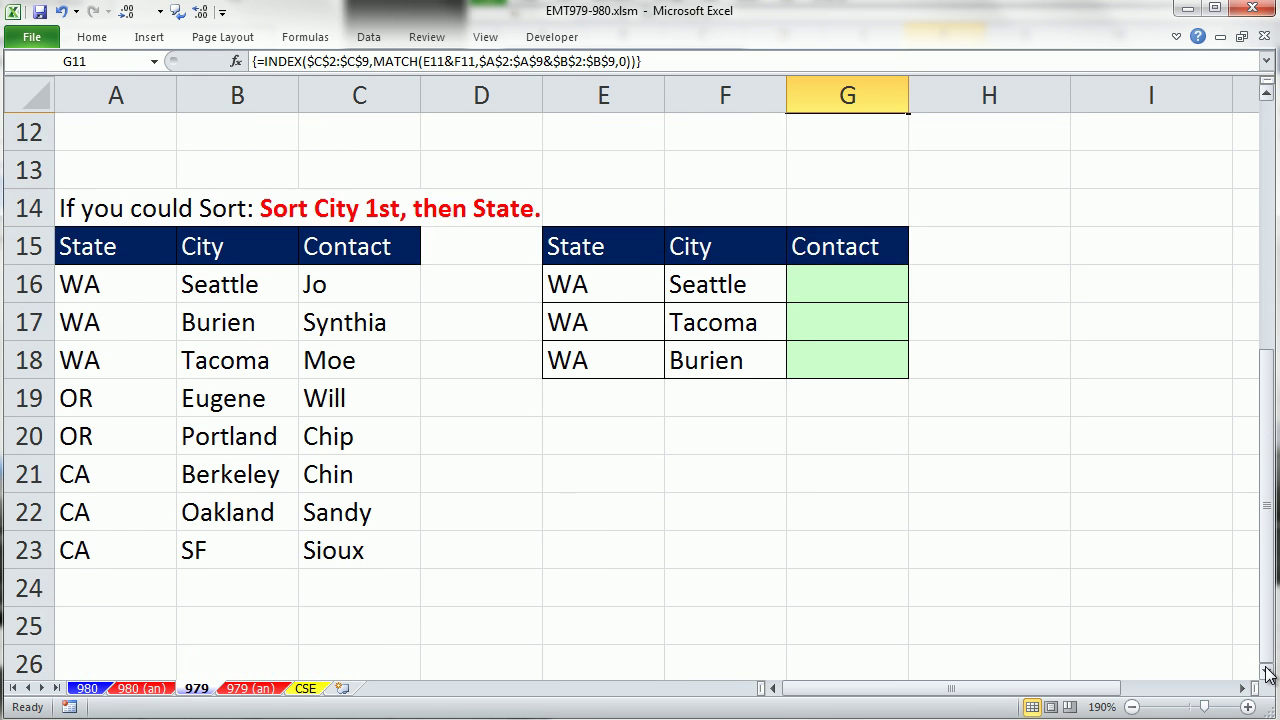
left_click(1266, 672)
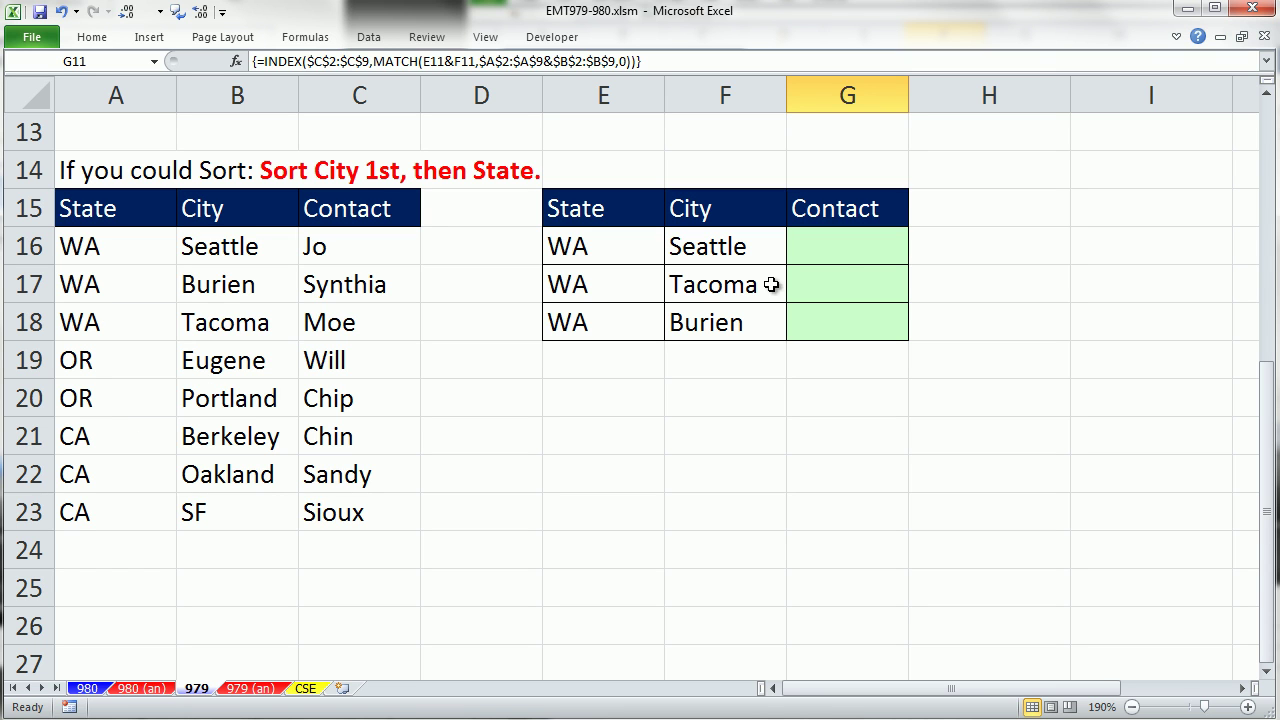
left_click(845, 246)
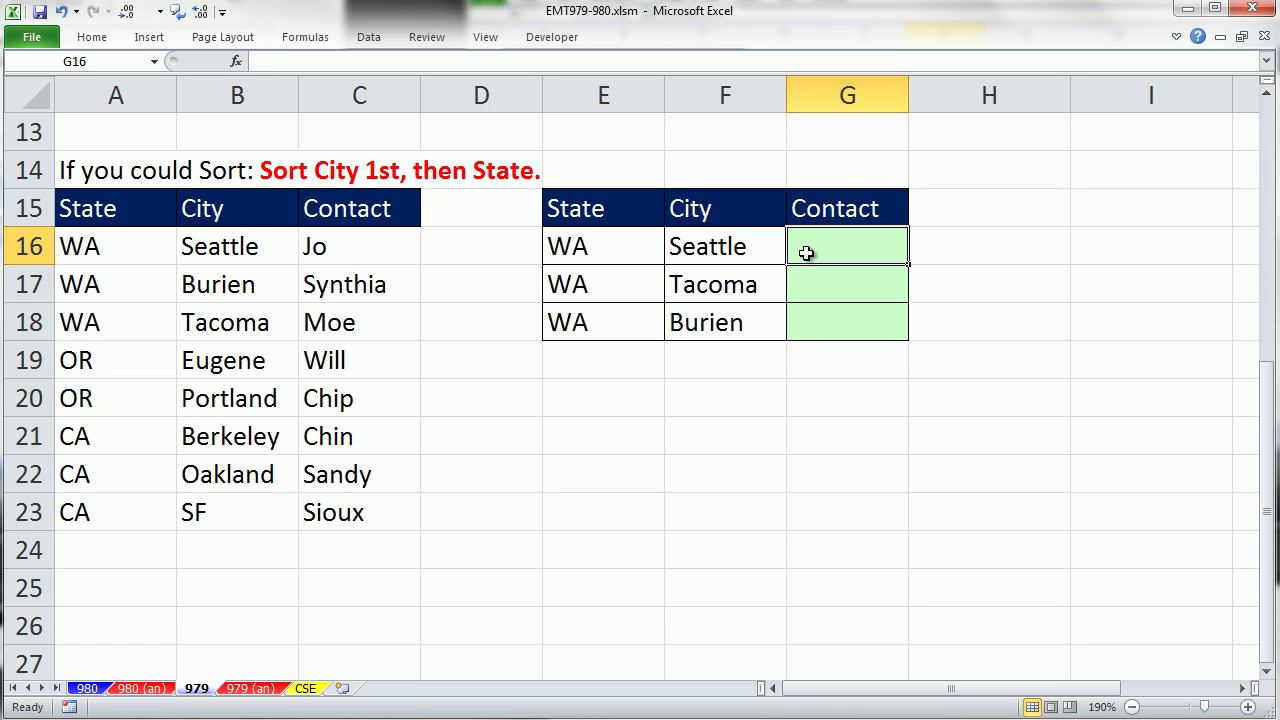
left_click_drag(112, 250, 240, 250)
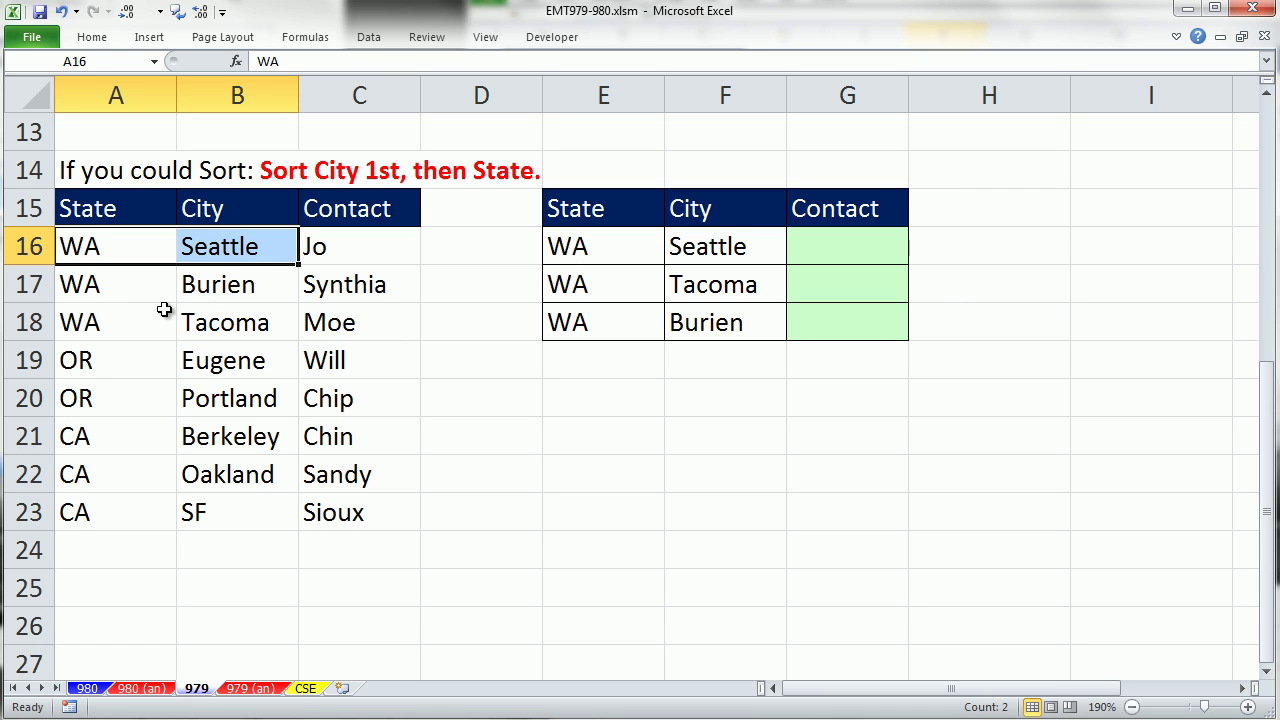
- Sort rows 16–23 A to Z by City, then A to Z by State
left_click(240, 247)
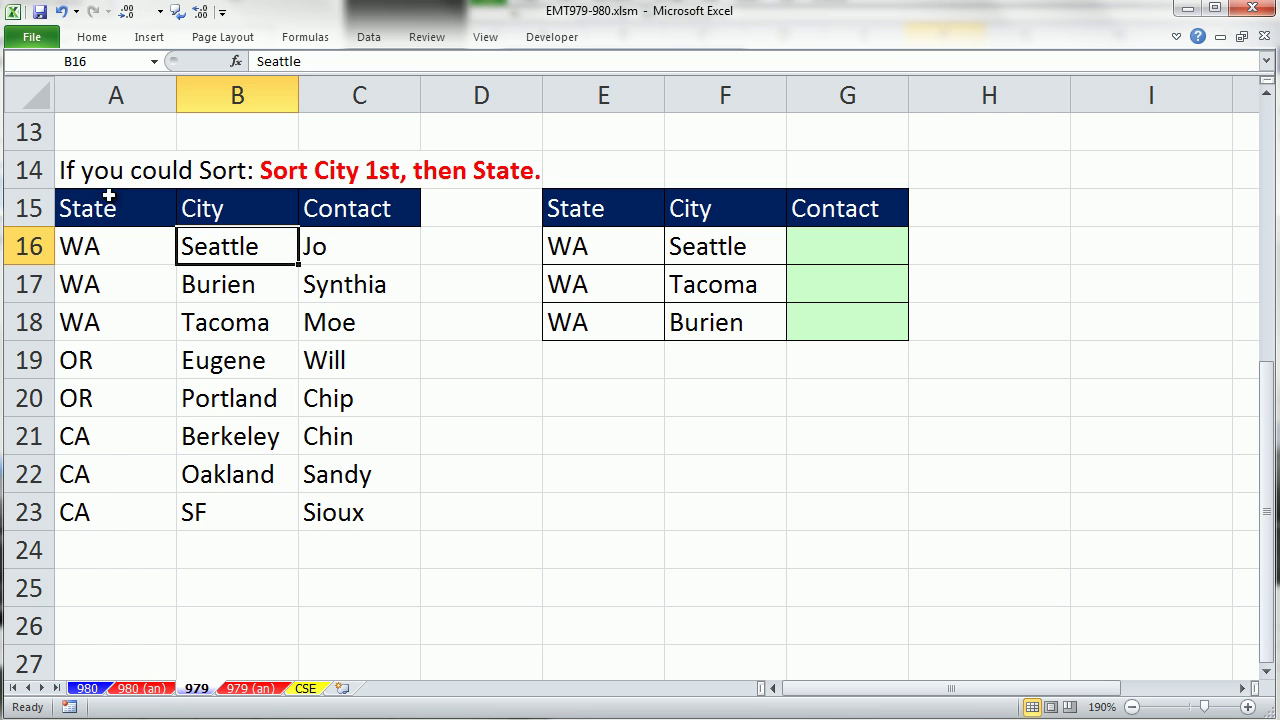
right_click(223, 287)
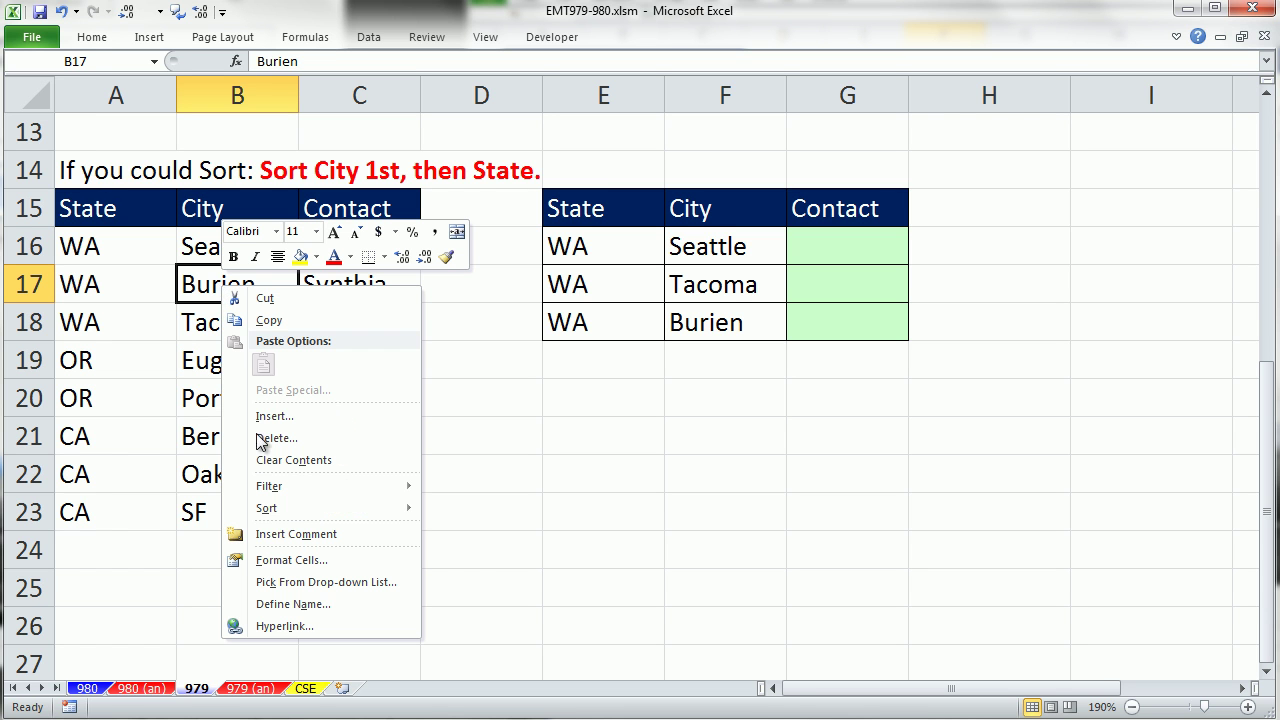
mouse_move(283, 512)
left_click(454, 516)
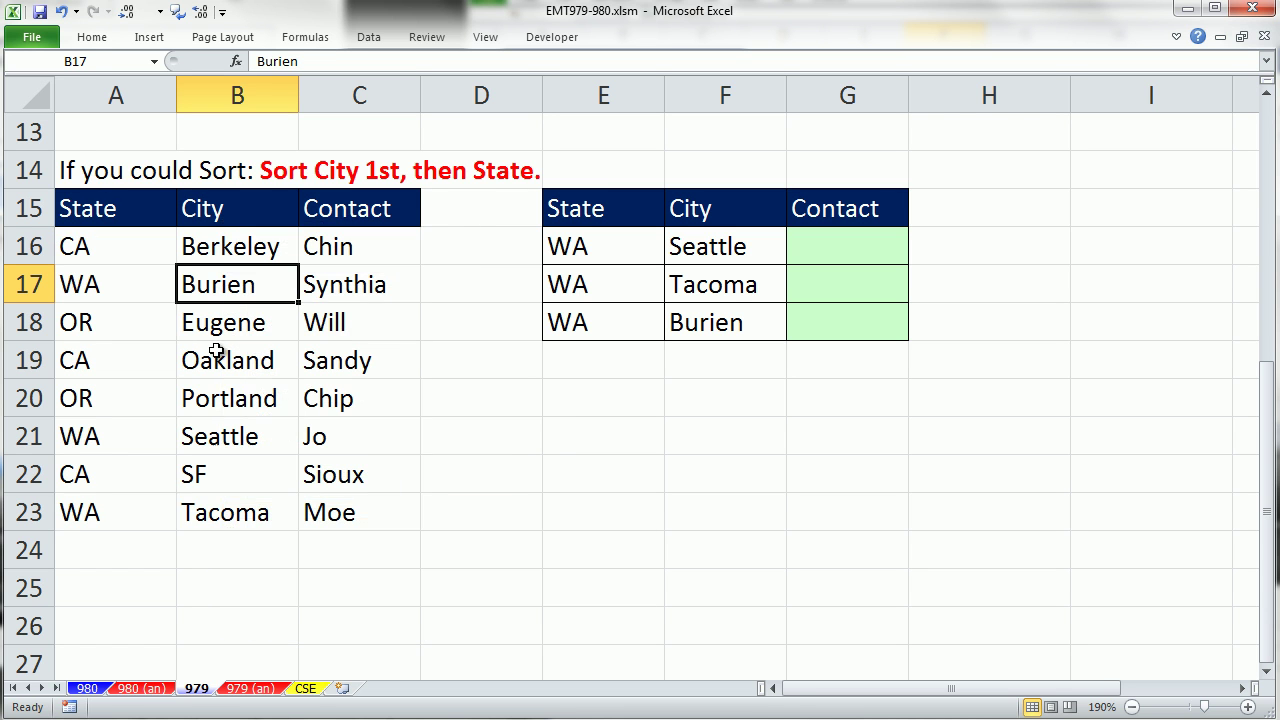
right_click(83, 250)
mouse_move(160, 470)
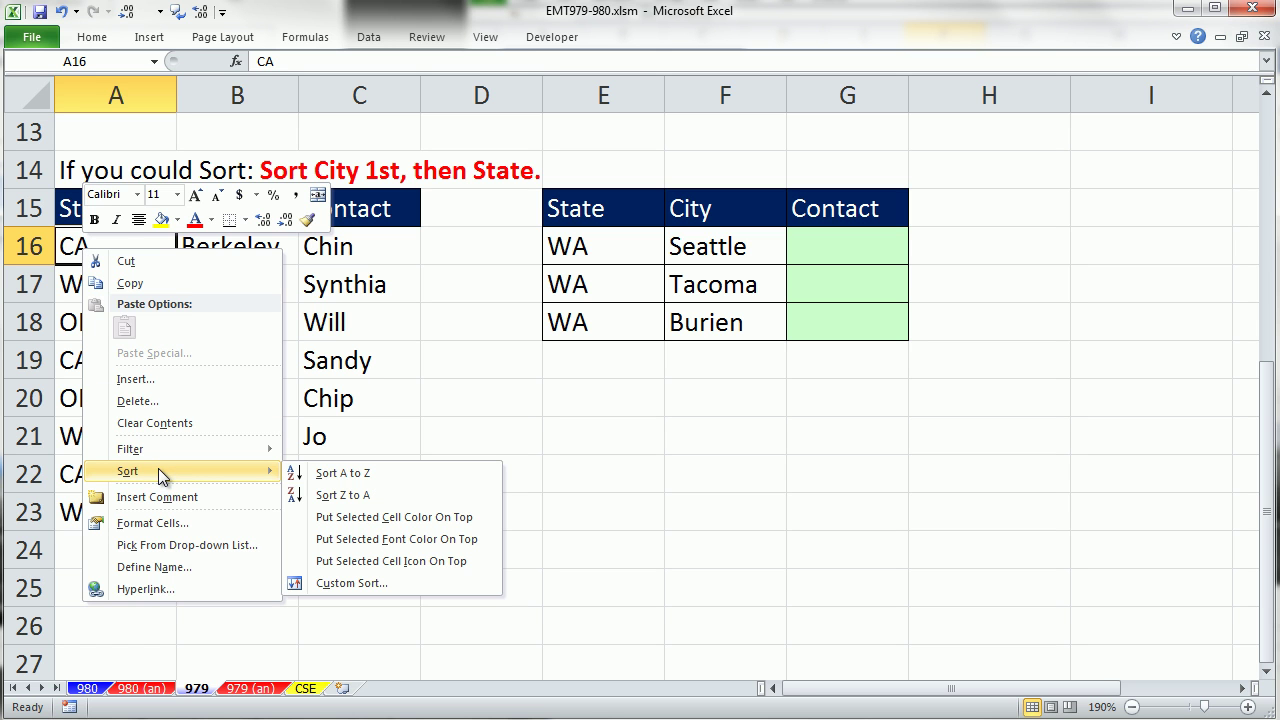
left_click(327, 482)
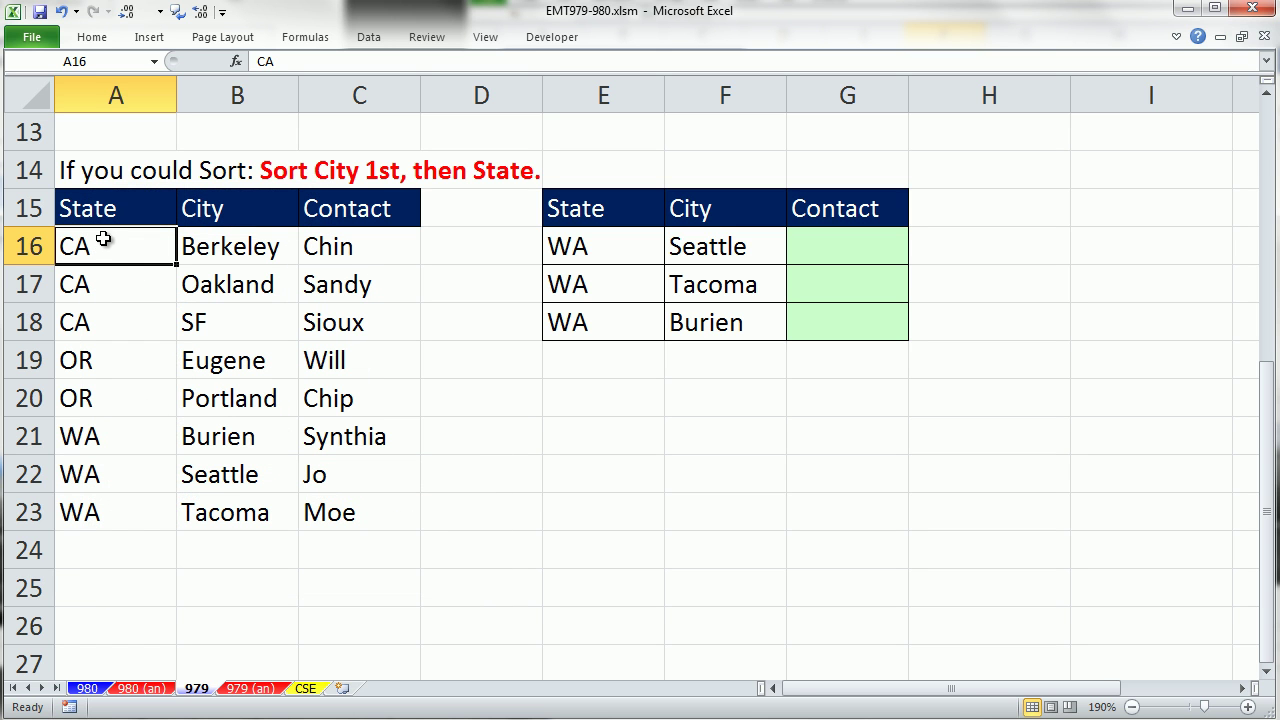
- Check that the CA rows now list Berkeley, Oakland and SF in order
left_click_drag(100, 246, 96, 322)
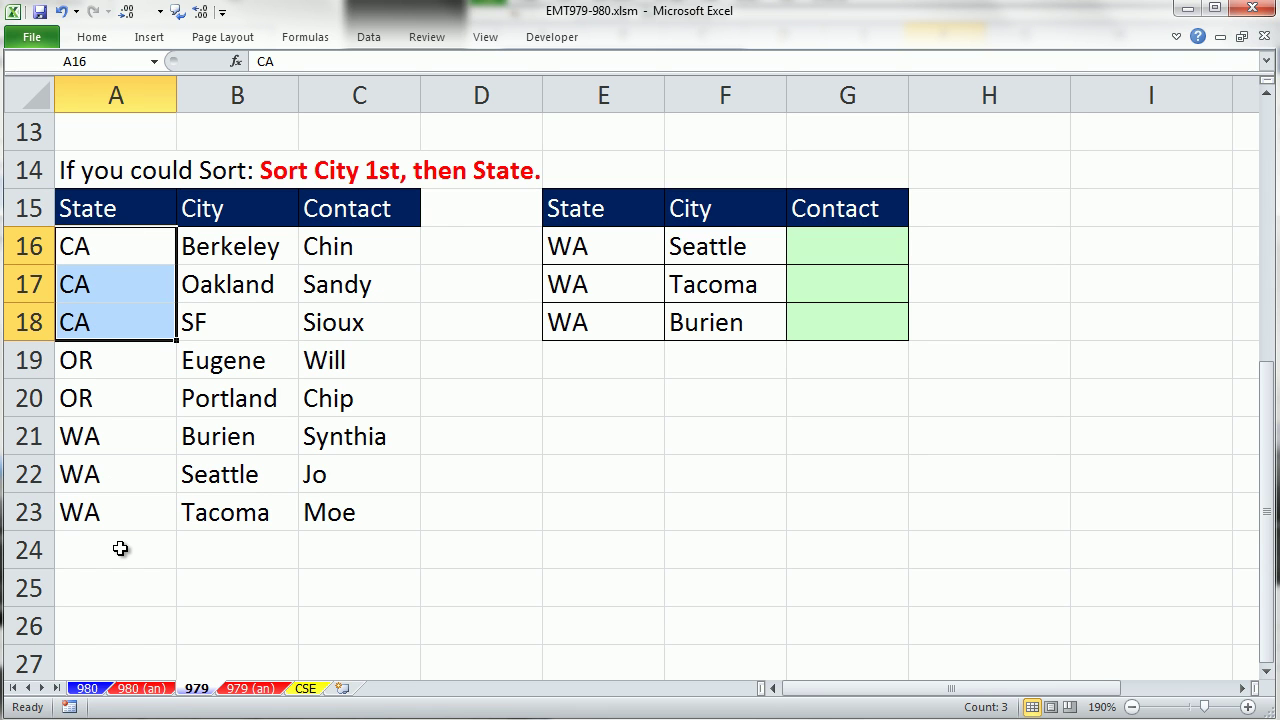
left_click(228, 244)
left_click(223, 284)
left_click(221, 327)
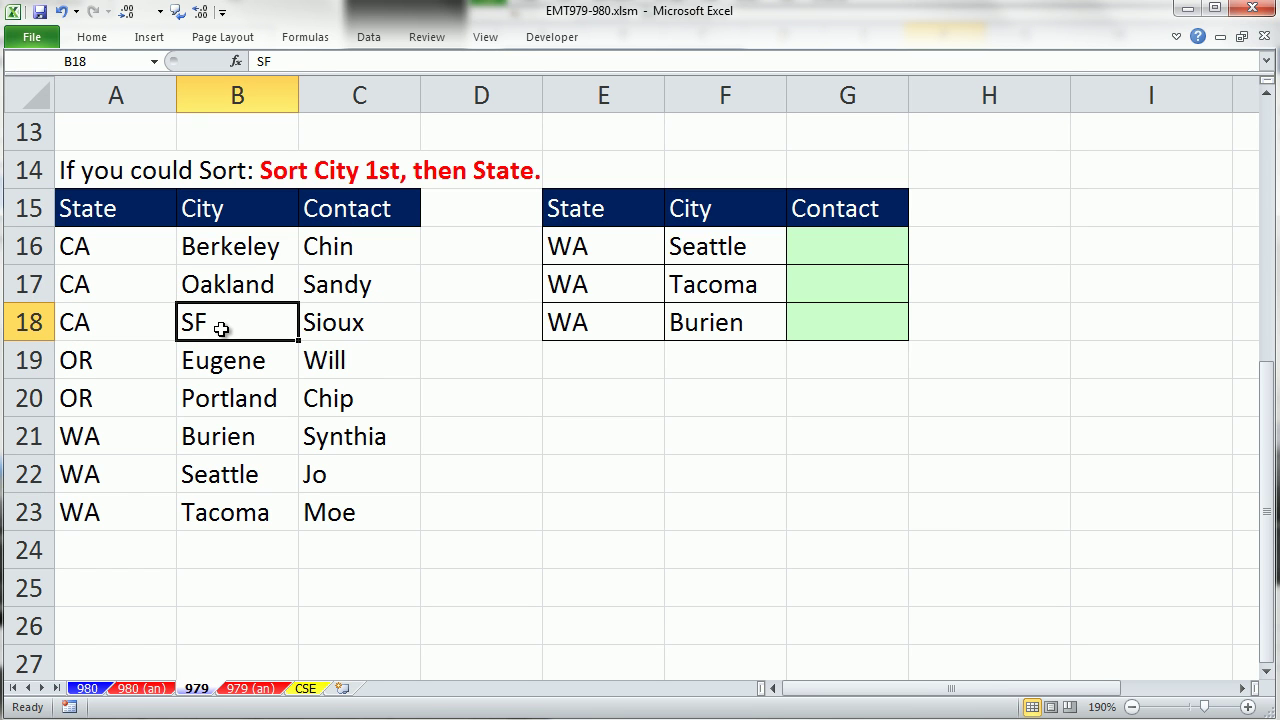
left_click(856, 252)
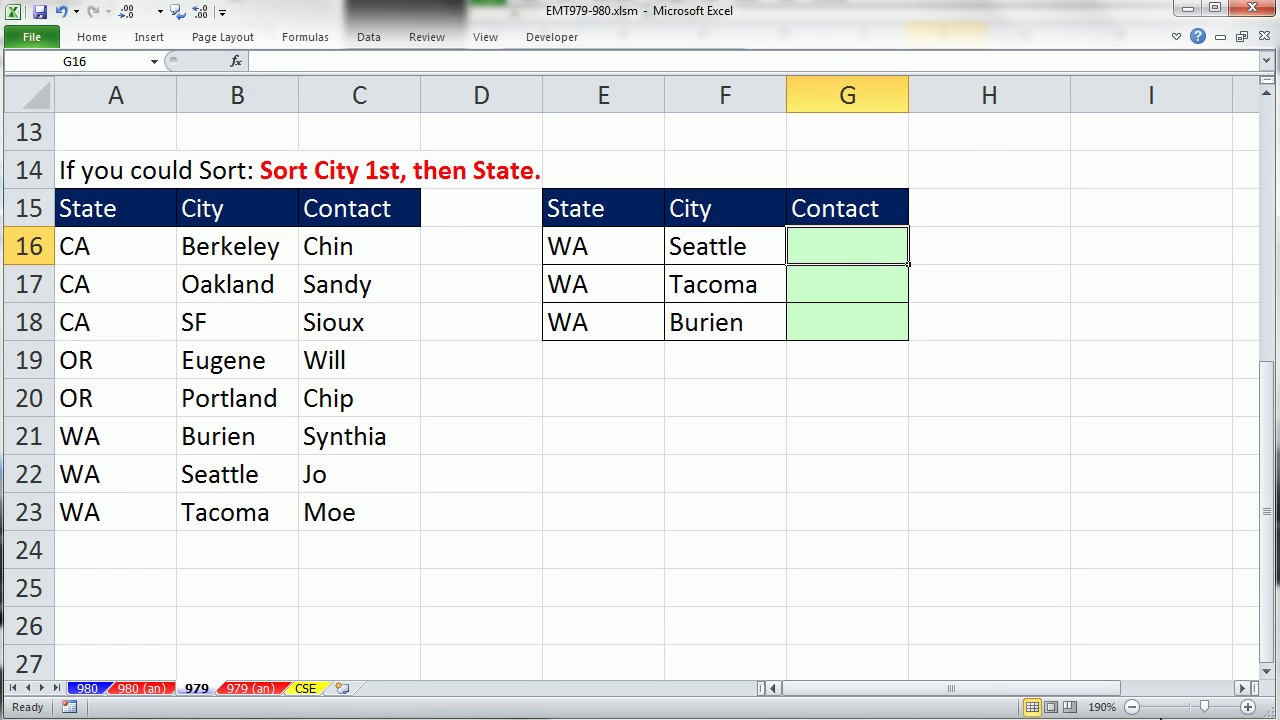
- Start G16 with =LOOKUP(E16&F16,A16:A23&B16:B23, joining State and City on both sides
type("=loo")
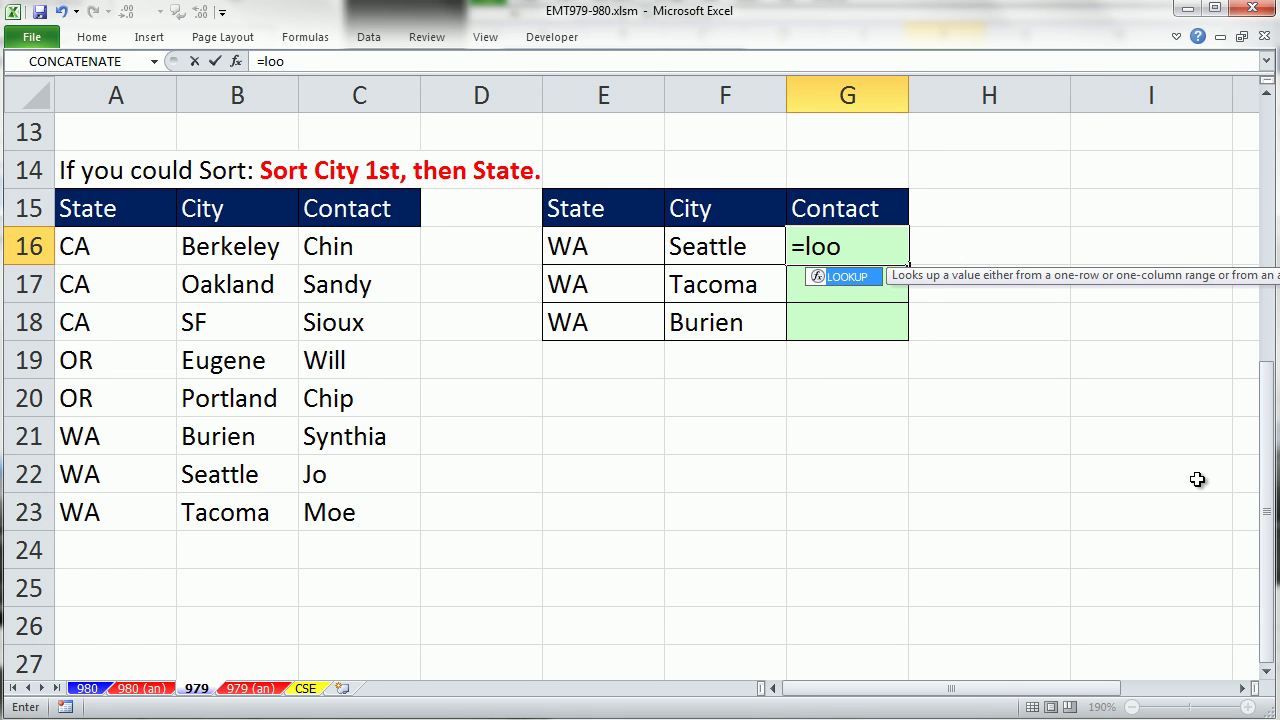
key("Tab")
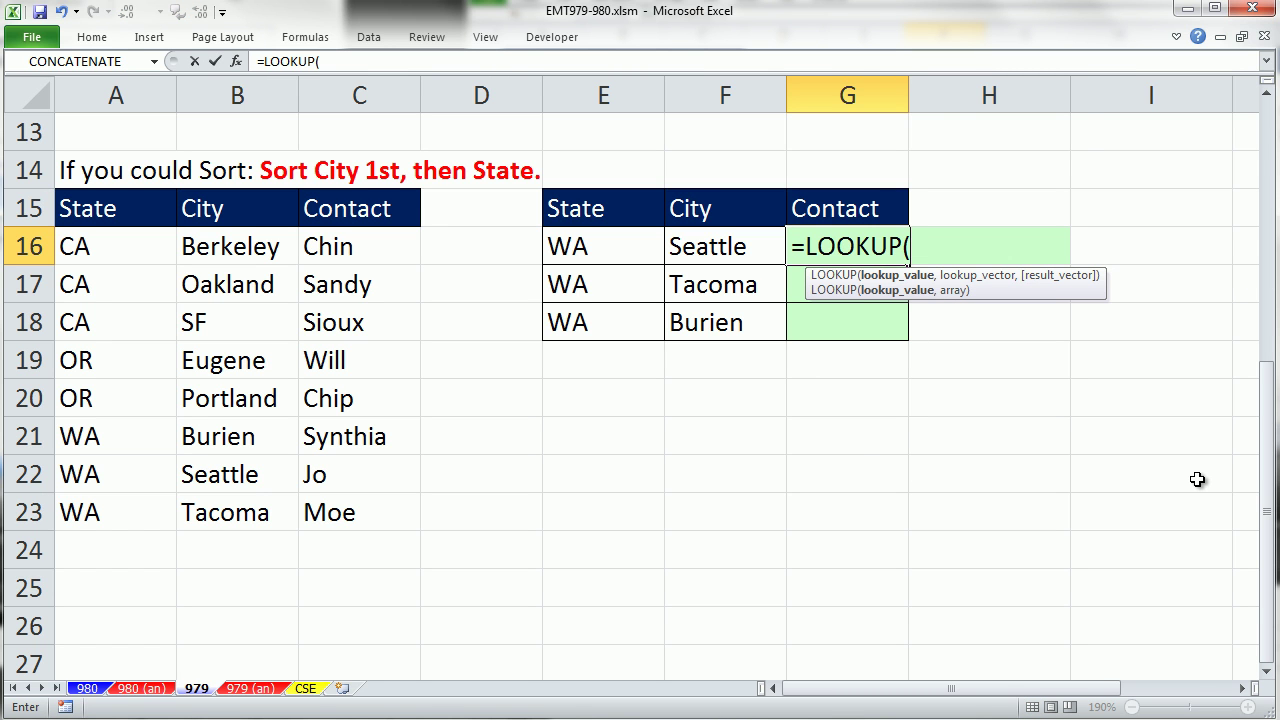
left_click(567, 256)
type("&")
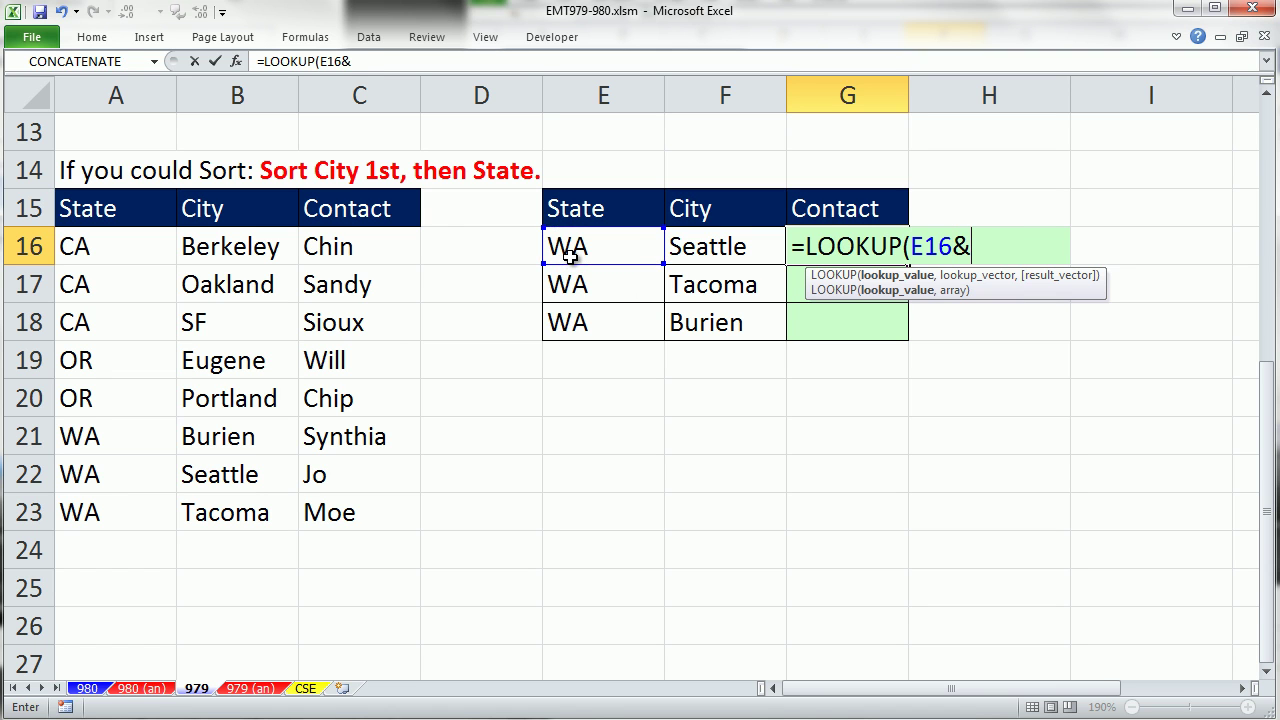
left_click(718, 243)
type(",")
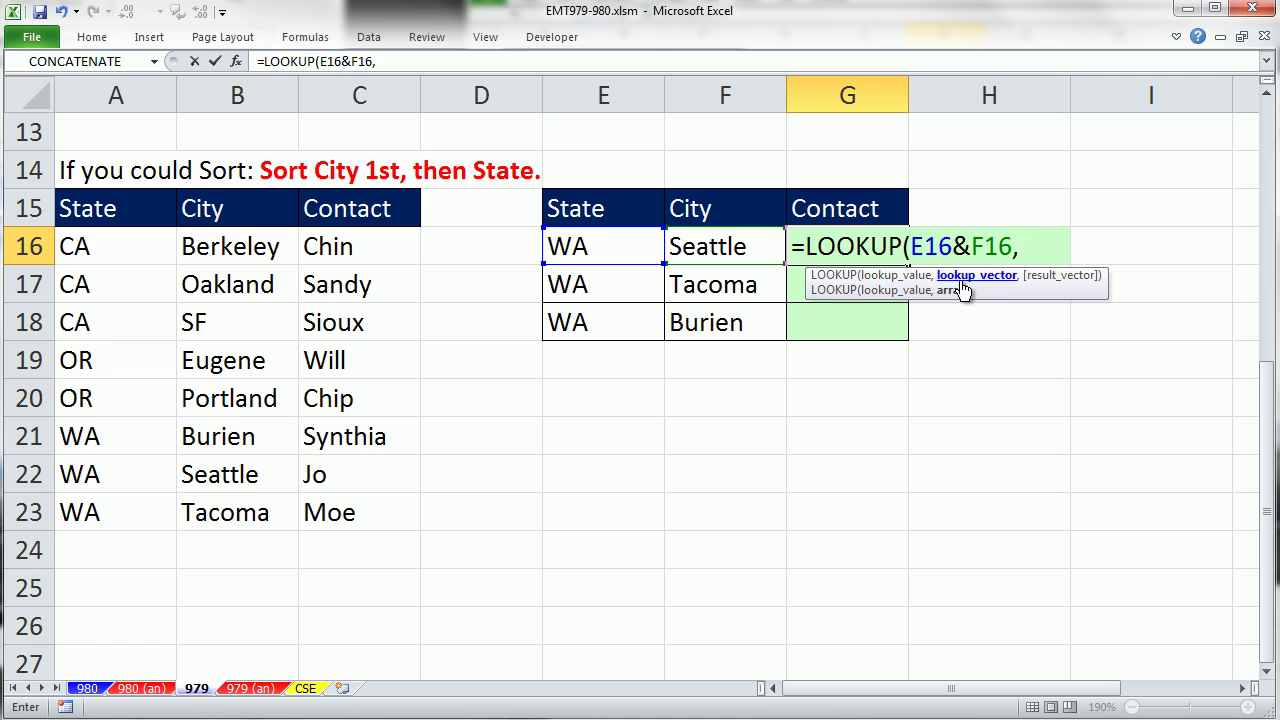
left_click_drag(110, 246, 115, 507)
type("&")
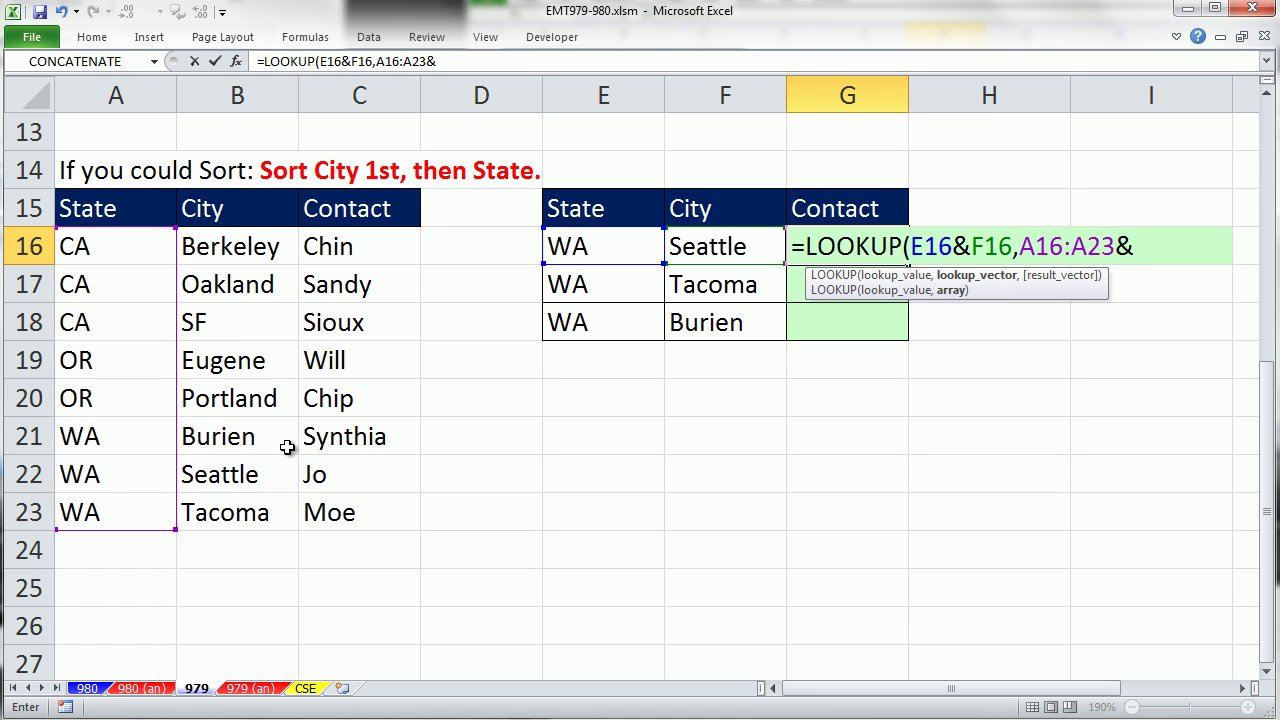
left_click_drag(218, 250, 245, 515)
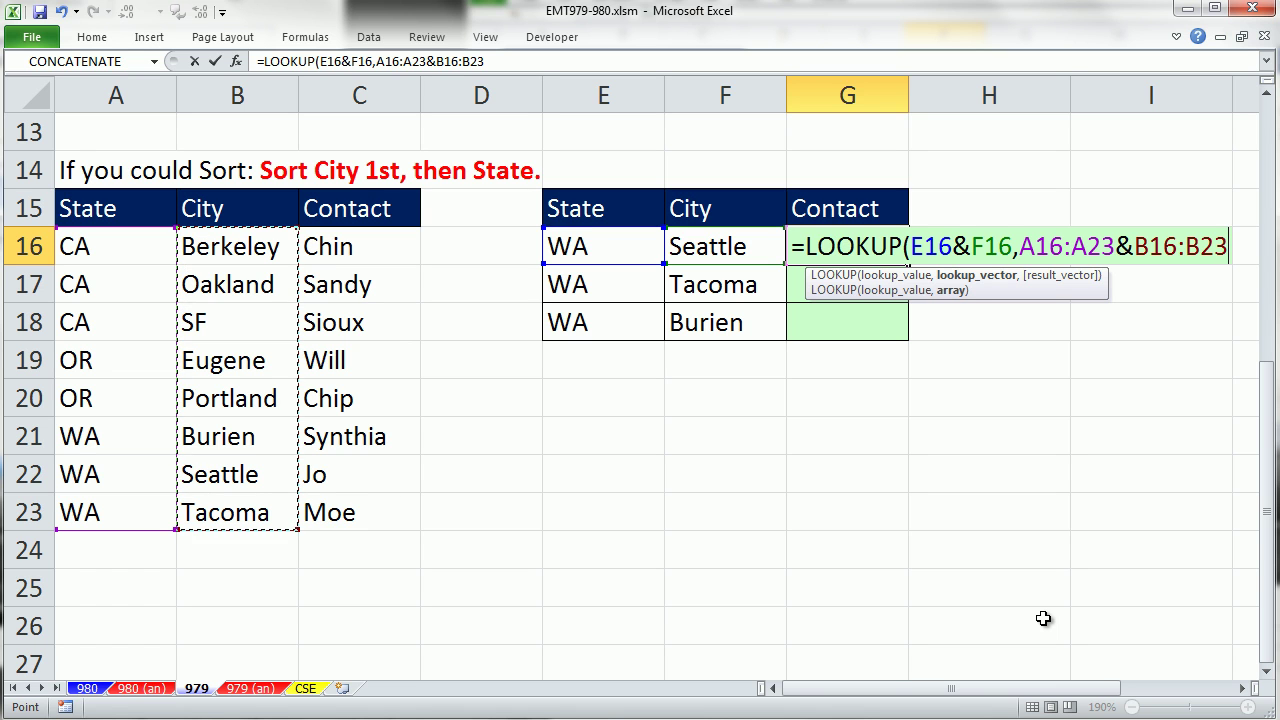
type(",")
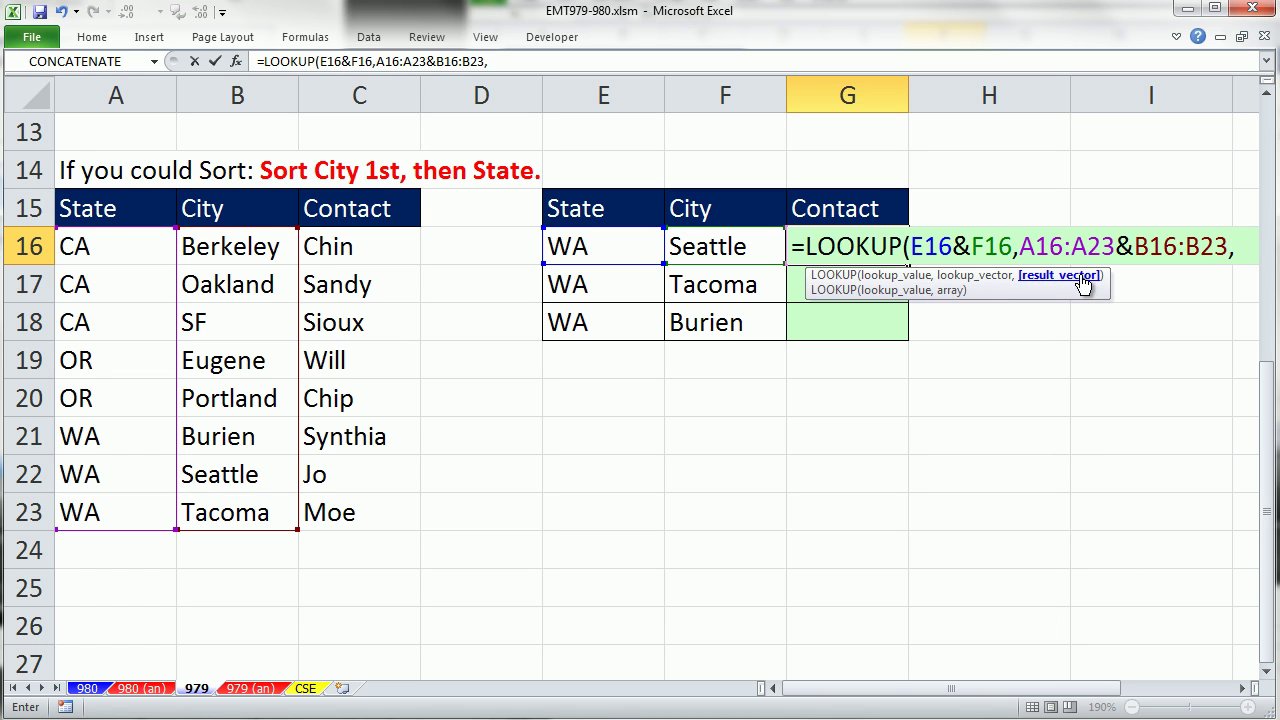
left_click(1019, 247)
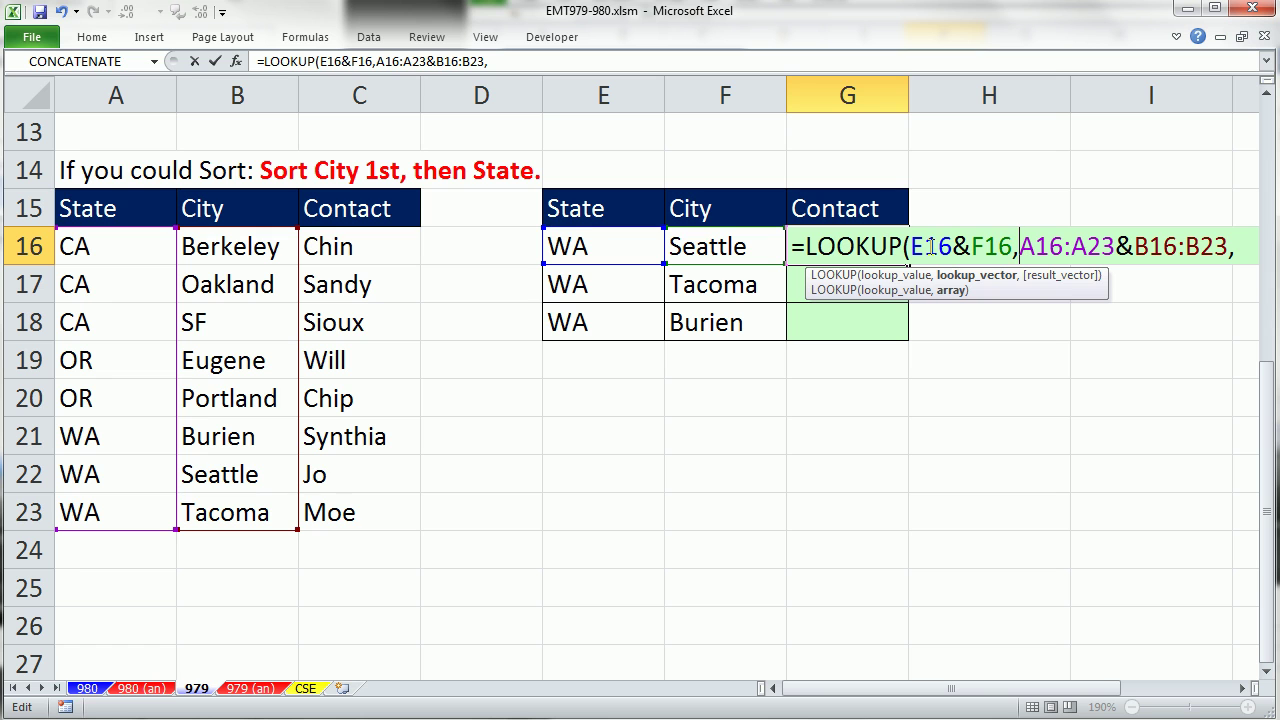
- Preview the joined E16&F16 value with F9, then add C16:C23 as the LOOKUP result vector
left_click_drag(914, 248, 1014, 248)
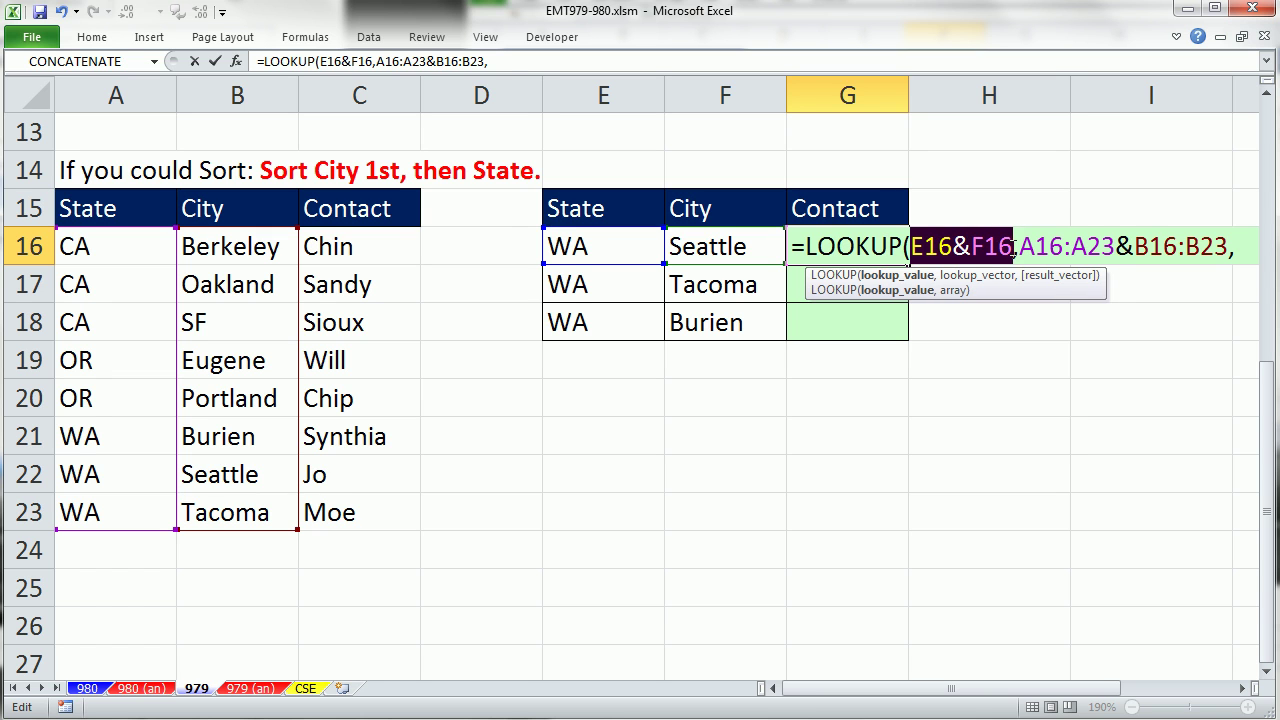
key("F9")
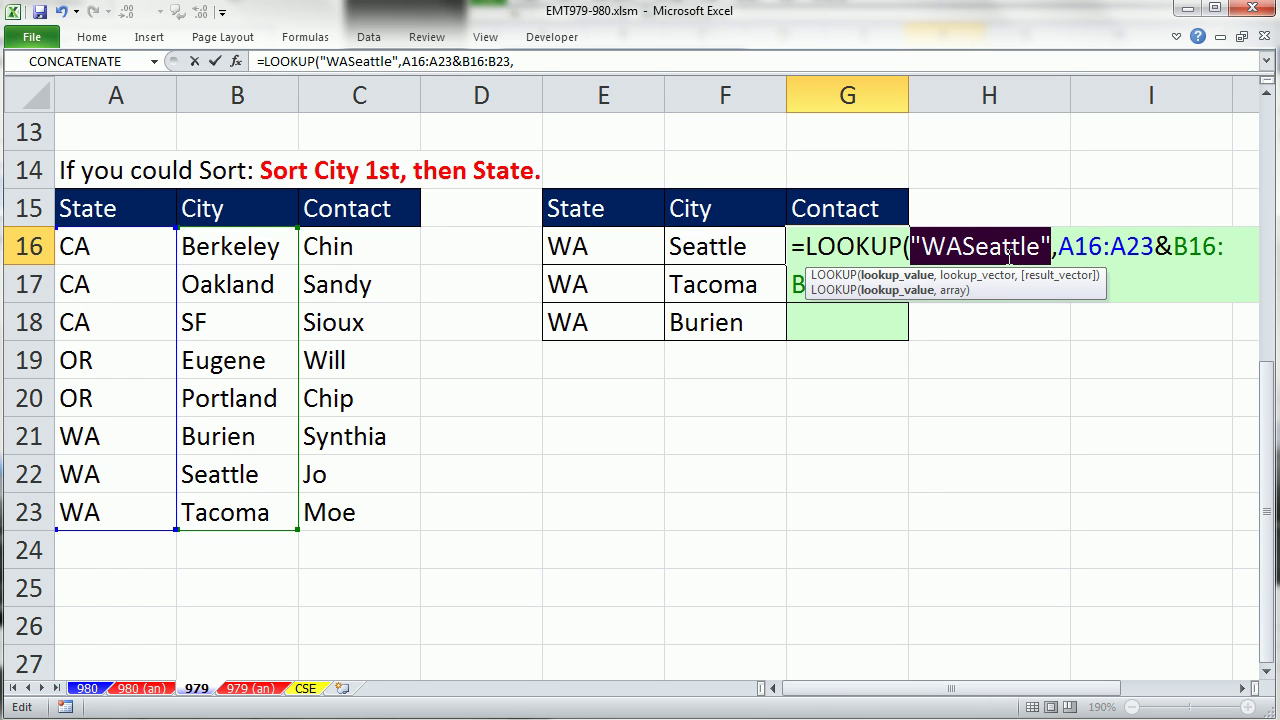
key("ctrl+z")
left_click_drag(1019, 247, 1229, 247)
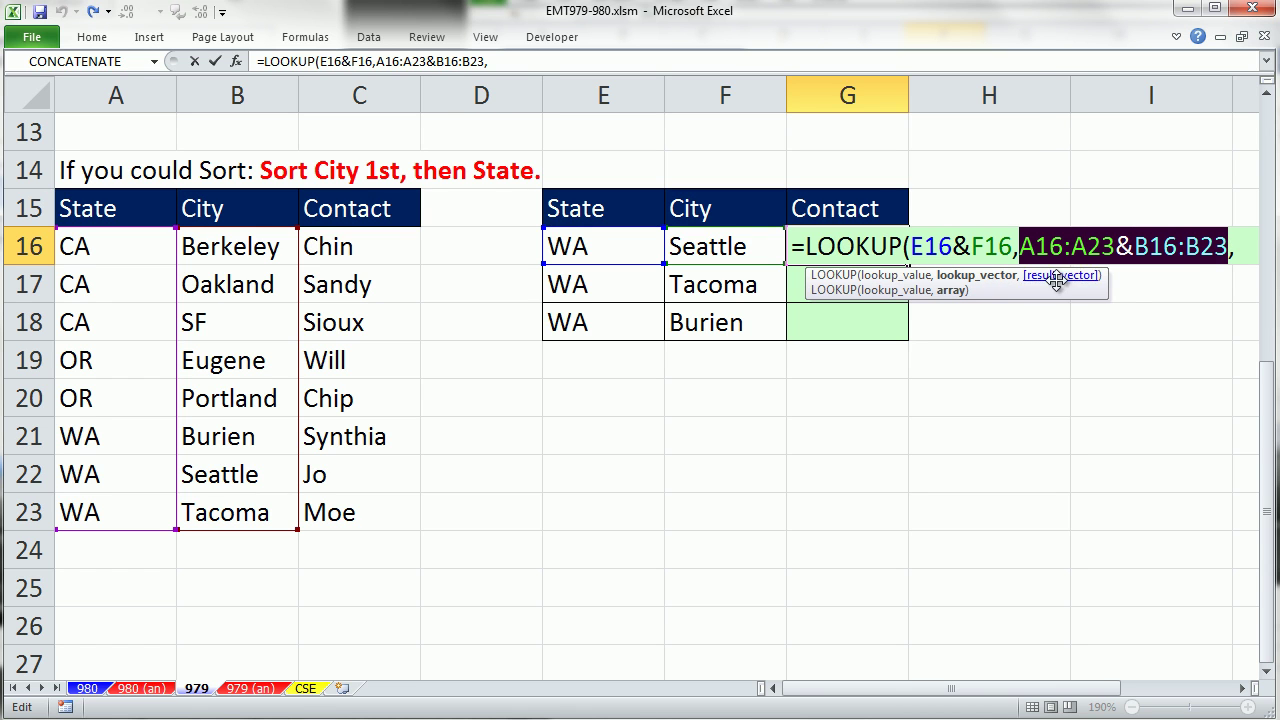
key("End")
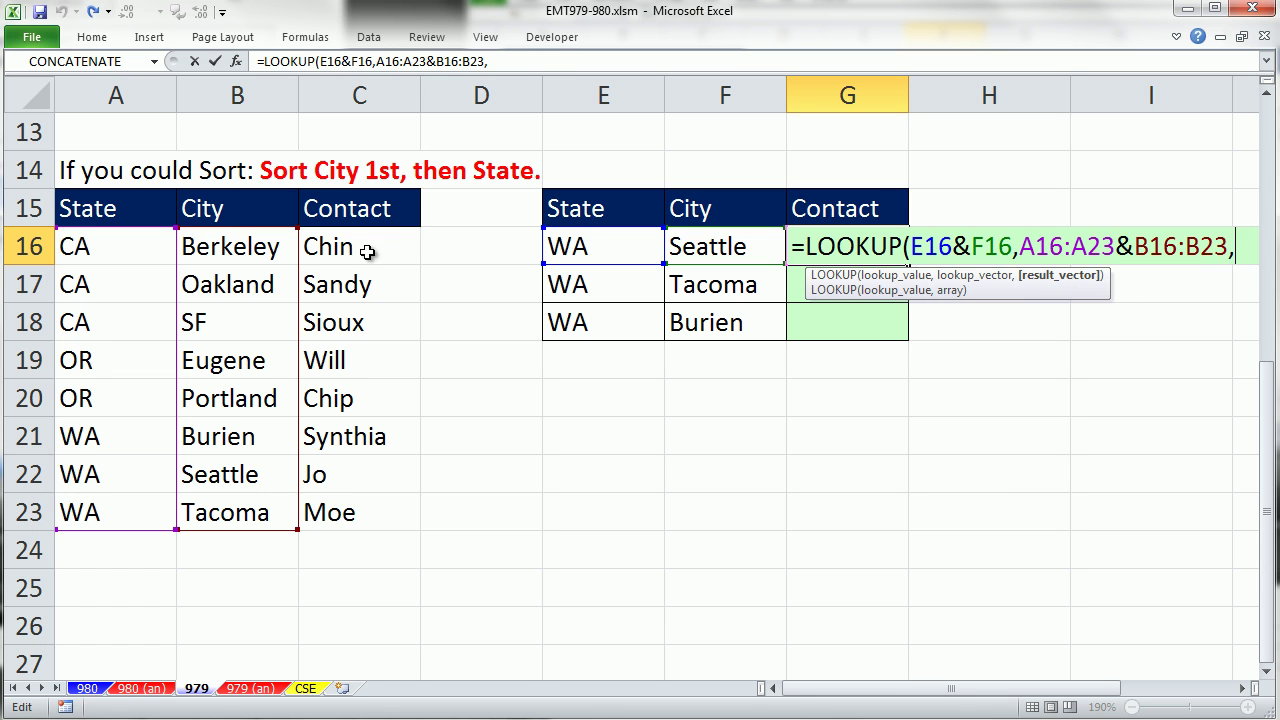
left_click_drag(365, 248, 337, 520)
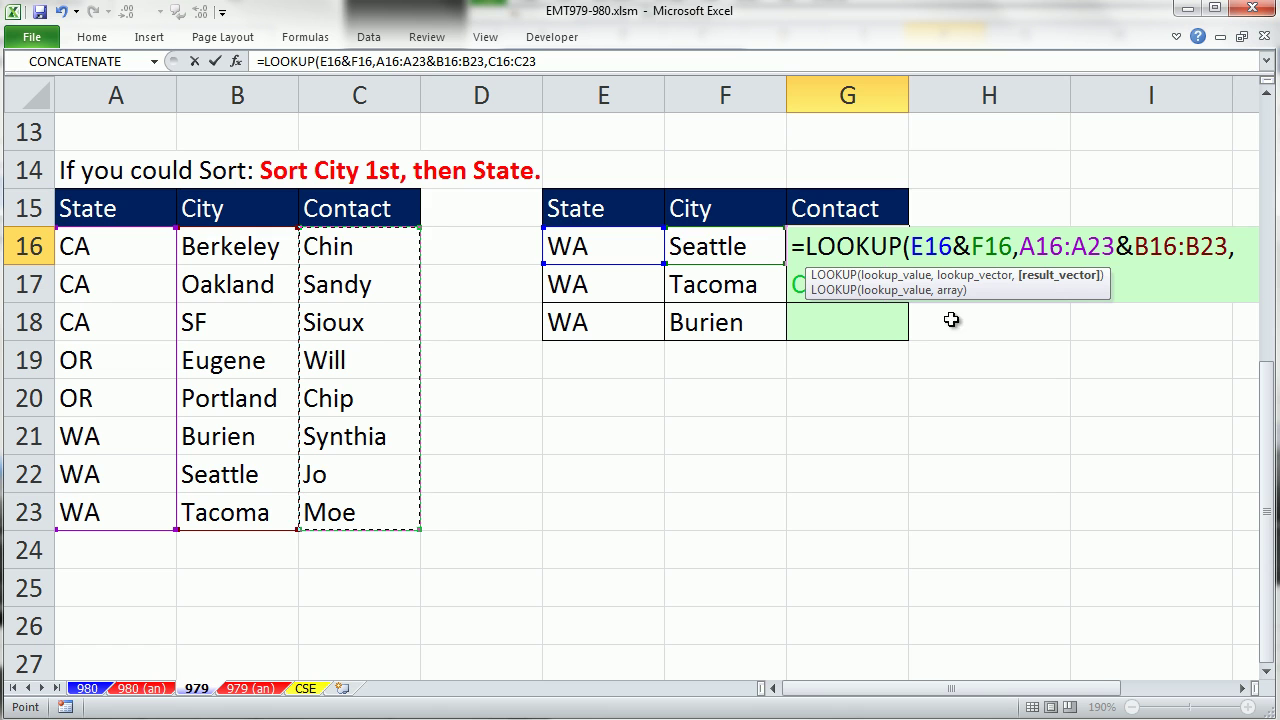
- Make the C16:C23, B16:B23 and A16:A23 ranges absolute and enter the formula, returning Jo
left_click_drag(1055, 299, 958, 352)
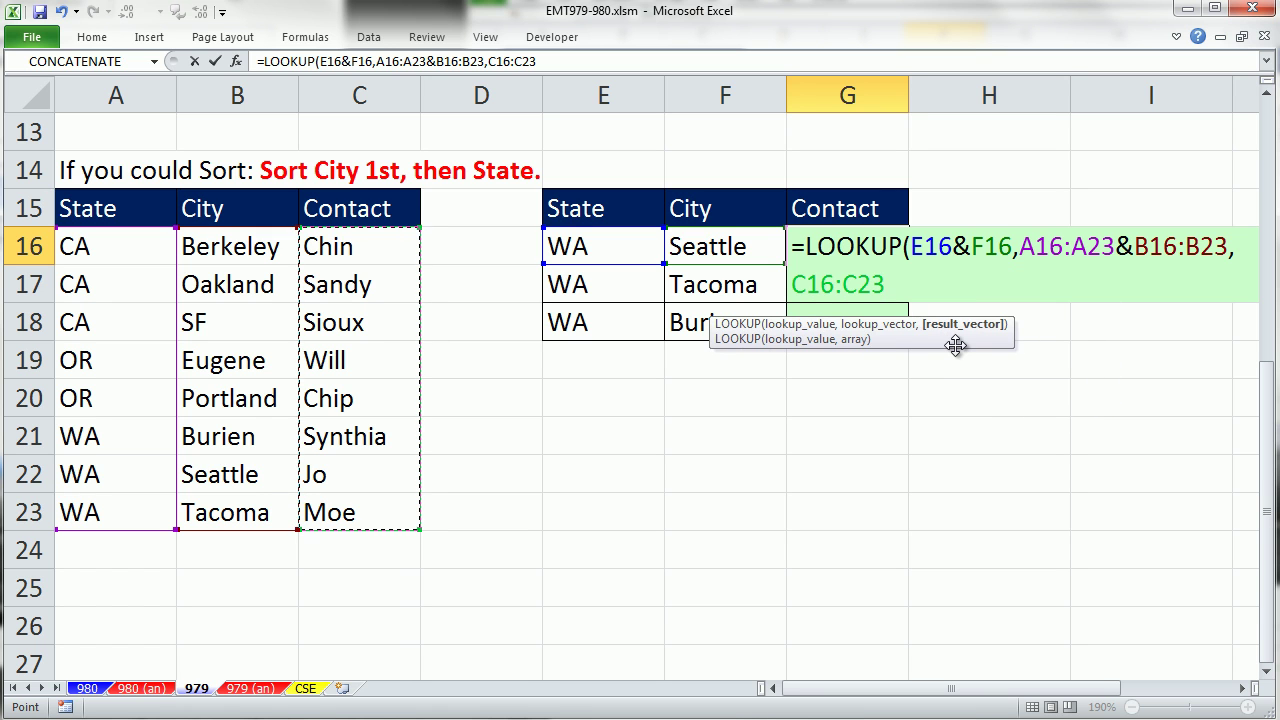
key("F4")
left_click(1179, 245)
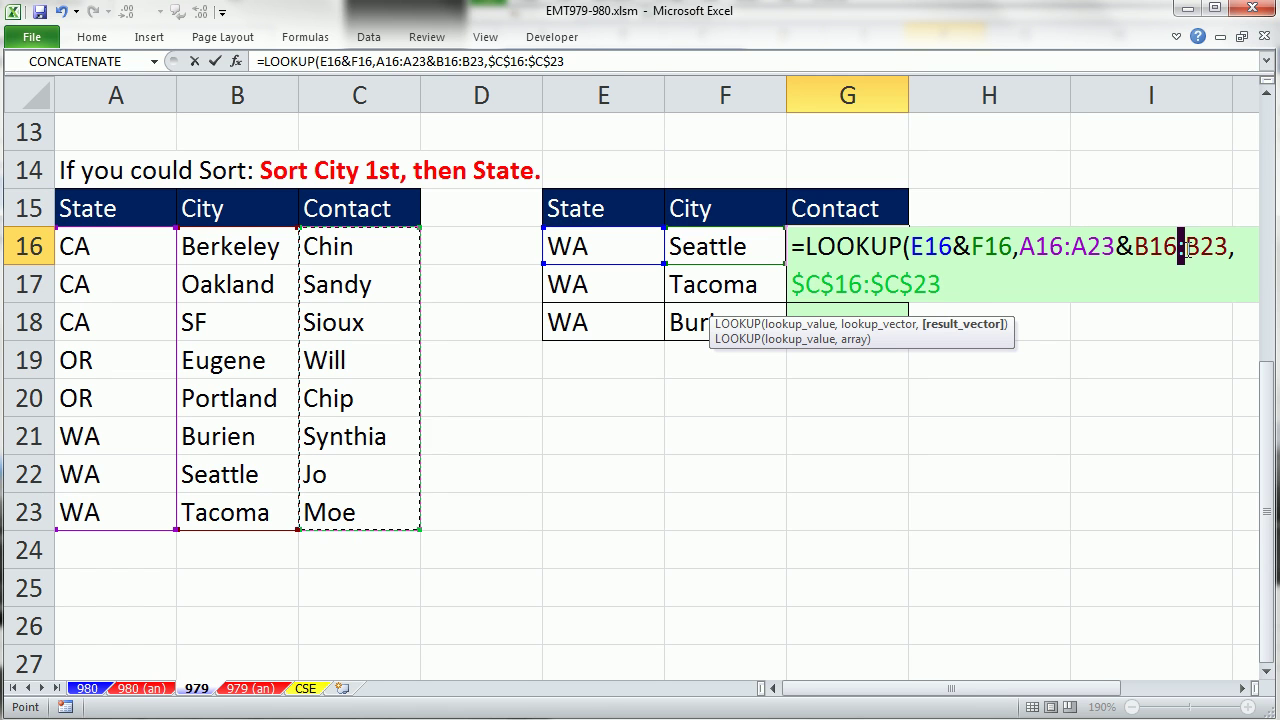
key("F4")
left_click(1066, 250)
key("F4")
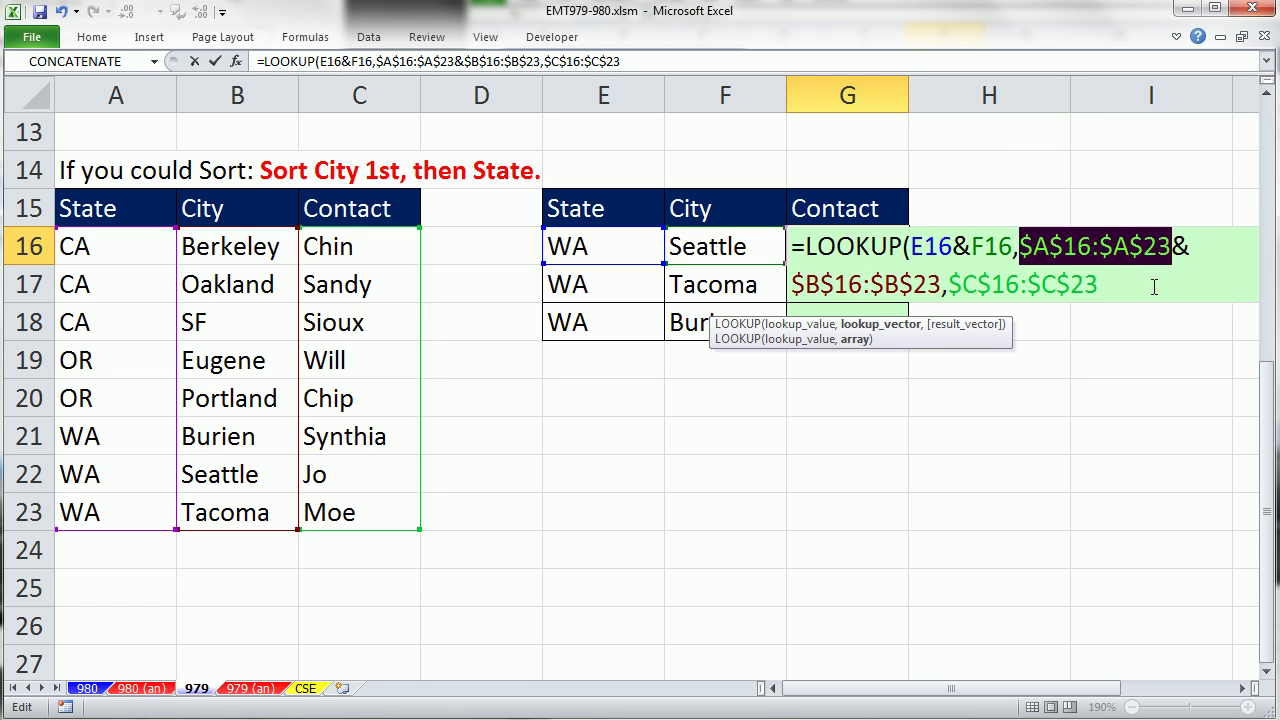
left_click(1132, 292)
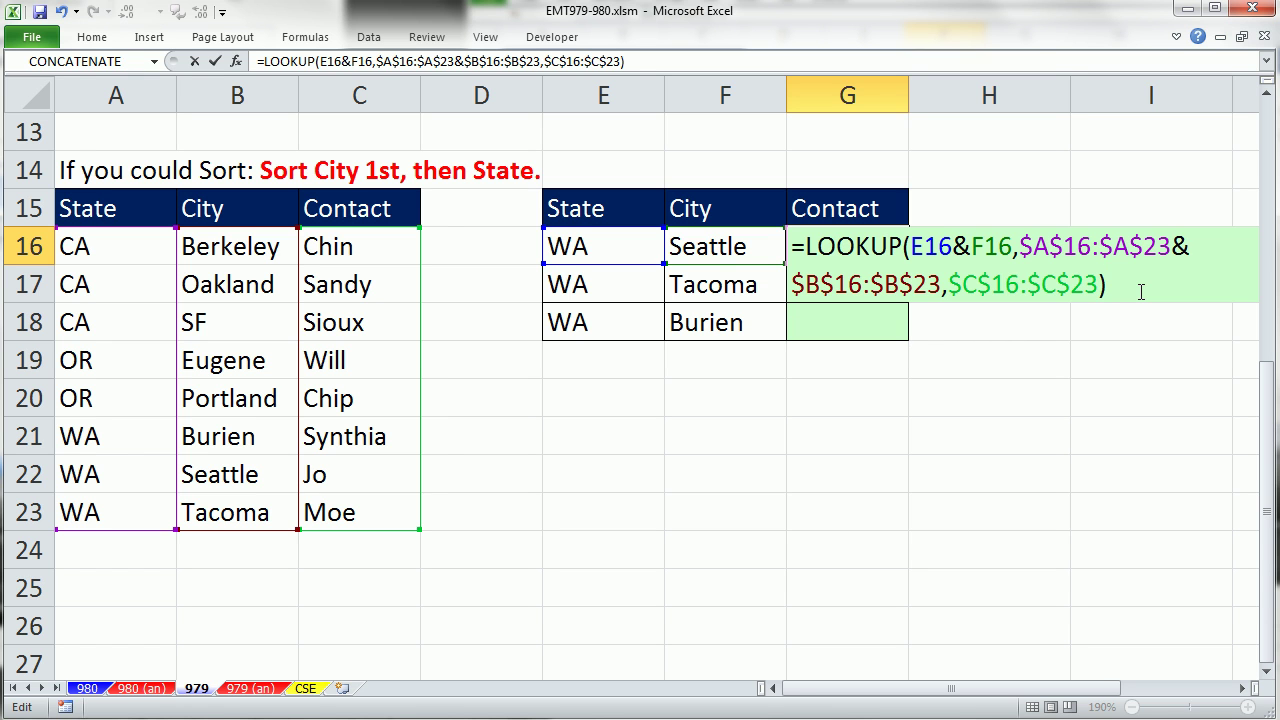
key("ctrl+Return")
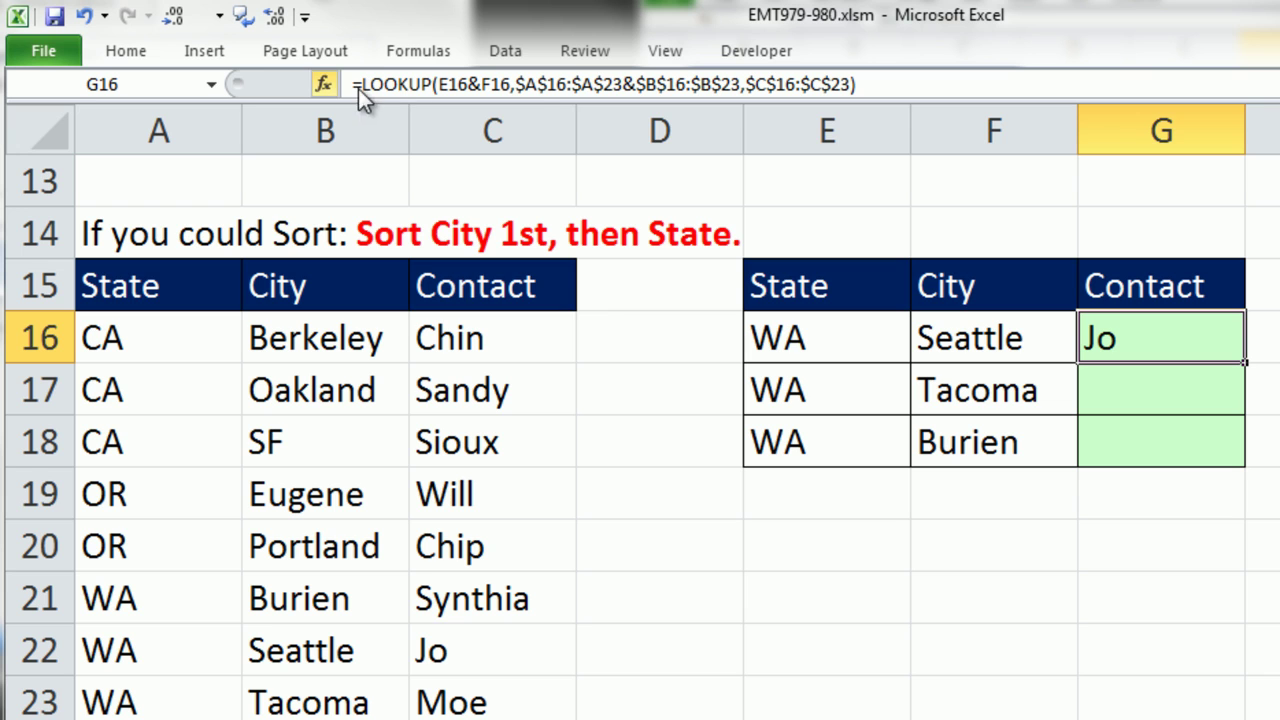
- Fill G16's LOOKUP down to G17:G18 and inspect G18's =LOOKUP(E18&F18,…) references
double_click(1248, 365)
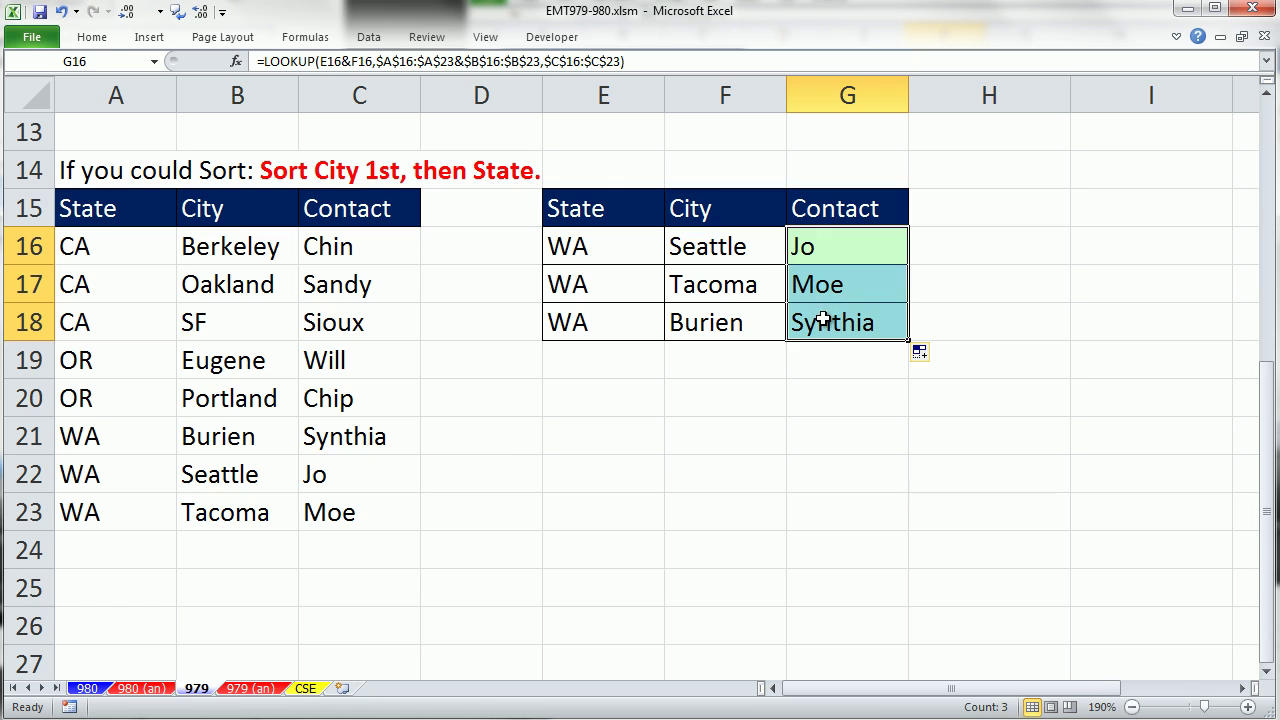
double_click(1126, 438)
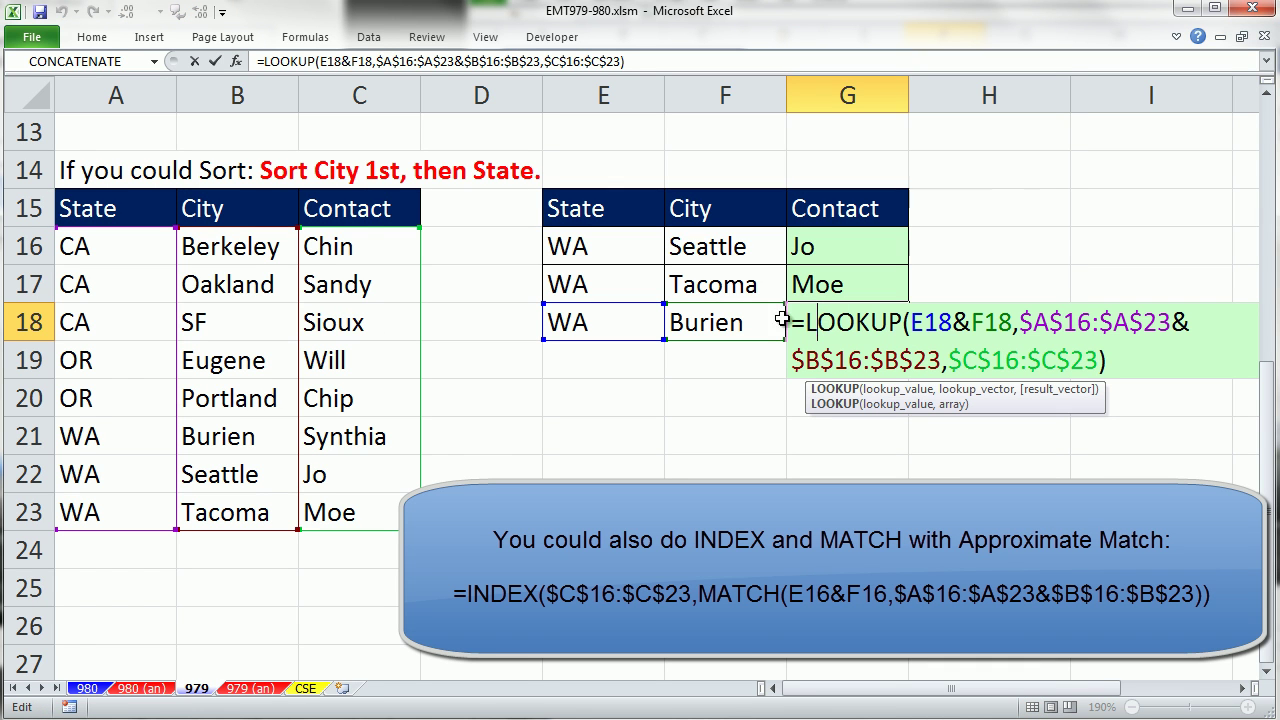
- Re-confirm G9's INDEX/MATCH as a Ctrl+Shift+Enter array formula, then view F5's DGET formula
key("ctrl+Return")
scroll(377, 531, "up", 1)
scroll(377, 531, "up", 3)
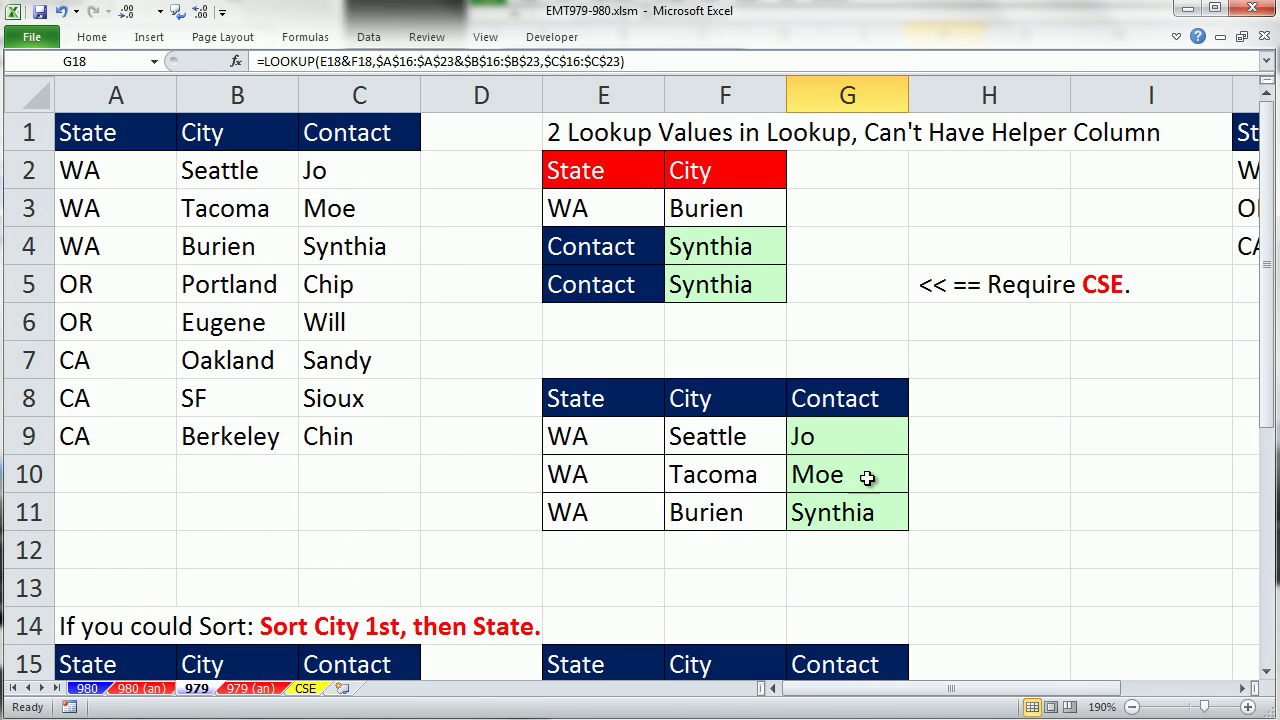
left_click(822, 440)
double_click(810, 437)
key("ctrl+shift+Return")
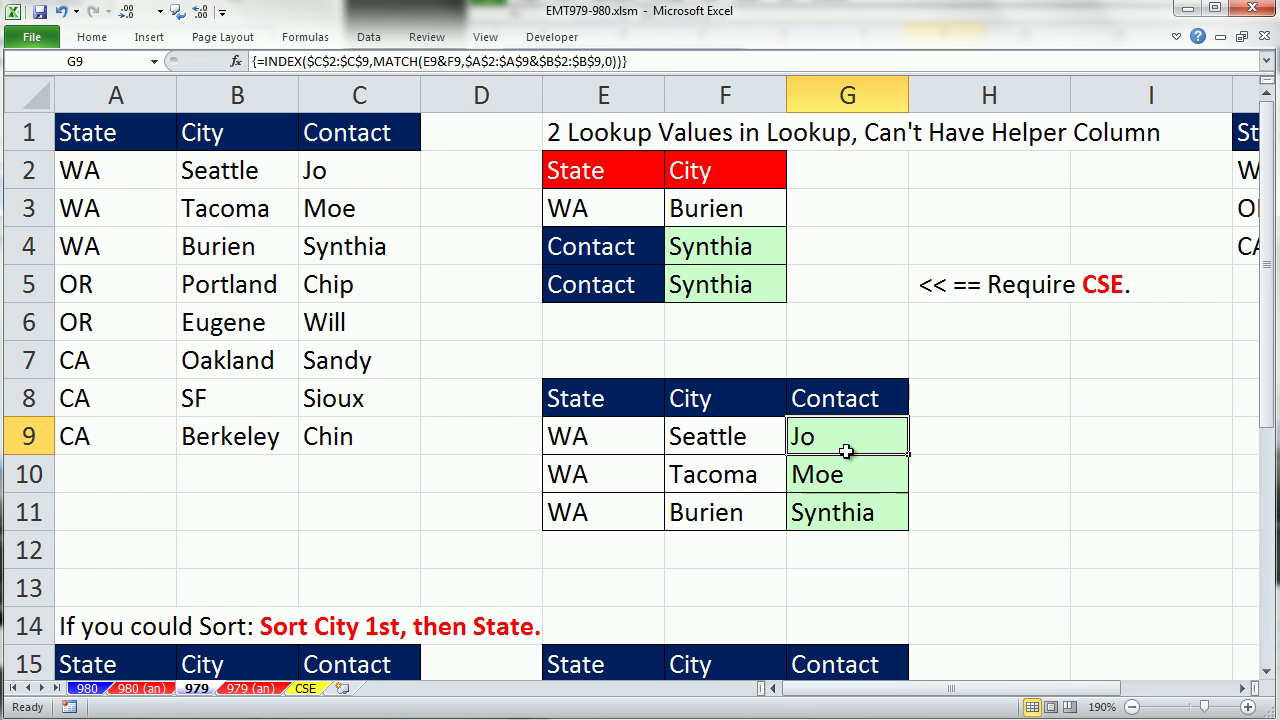
double_click(700, 285)
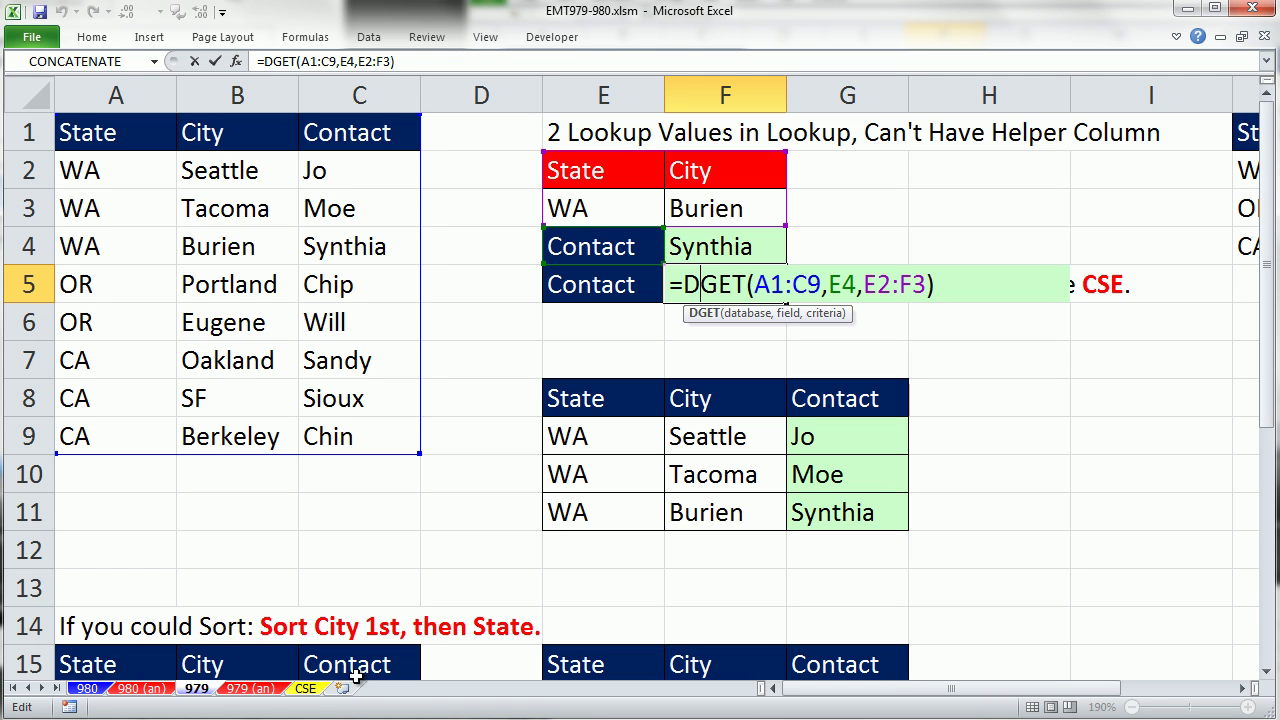
- Go to the CSE sheet with the 'Mastering Excel Array Formulas' book cover
left_click(305, 690)
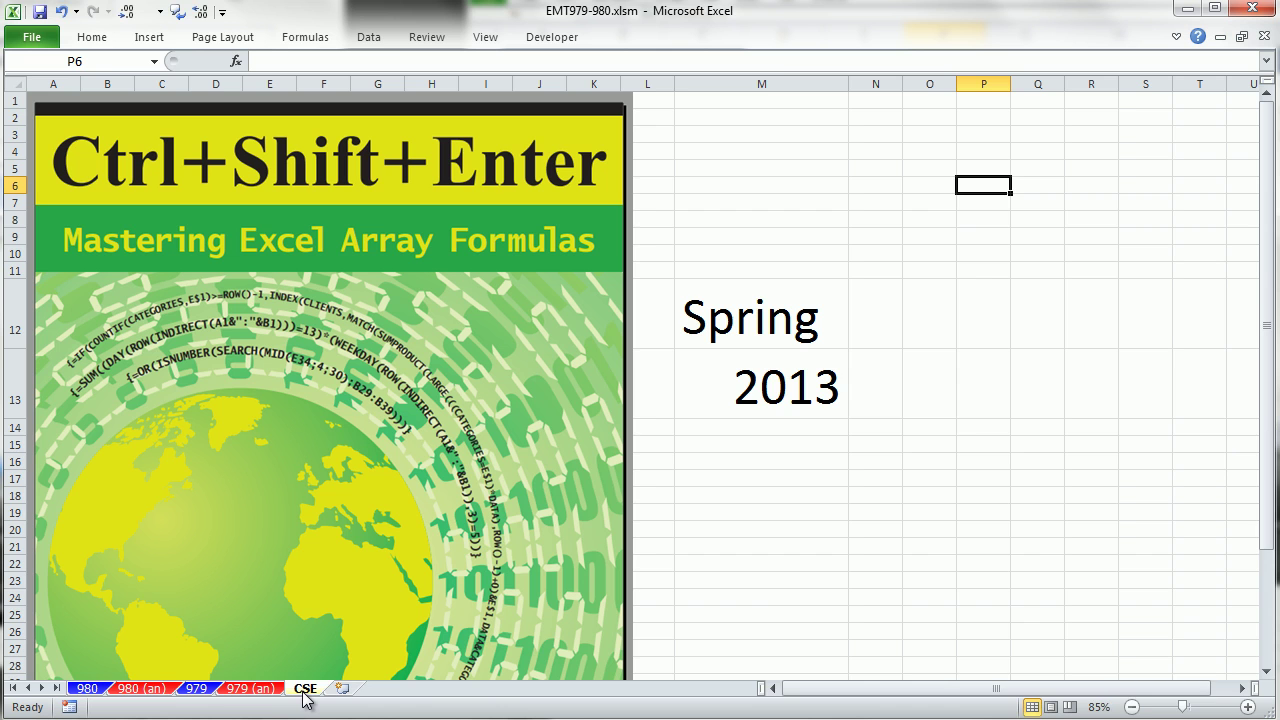